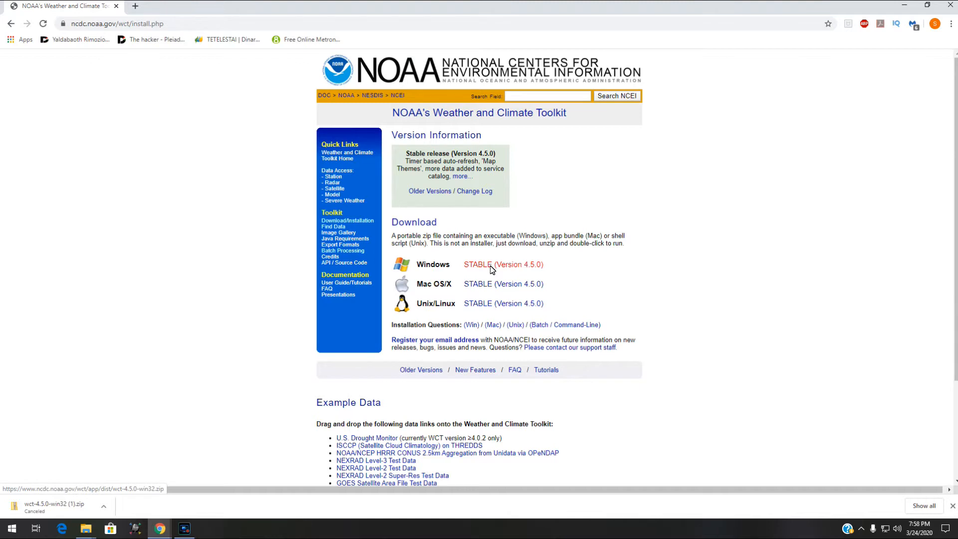
pyautogui.click(524, 269)
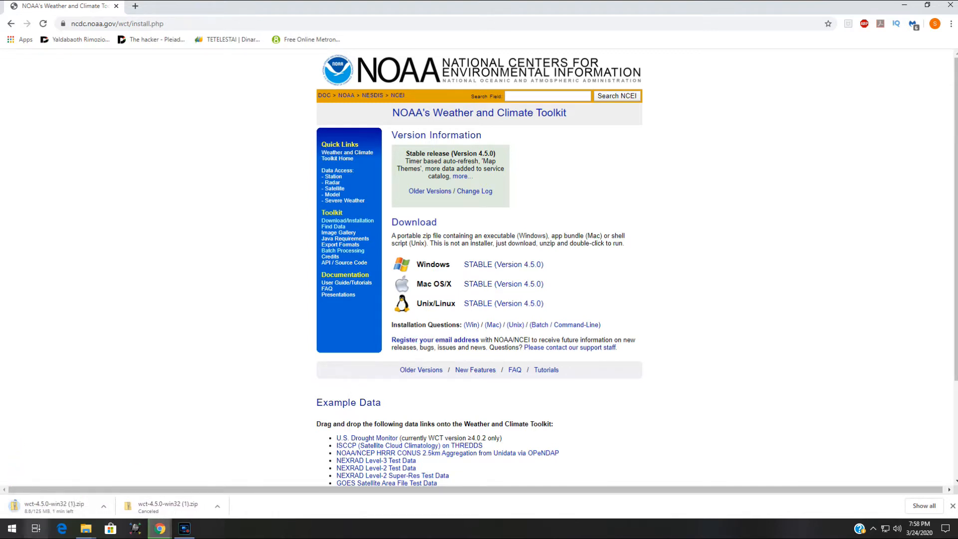
pyautogui.click(104, 508)
pyautogui.click(122, 488)
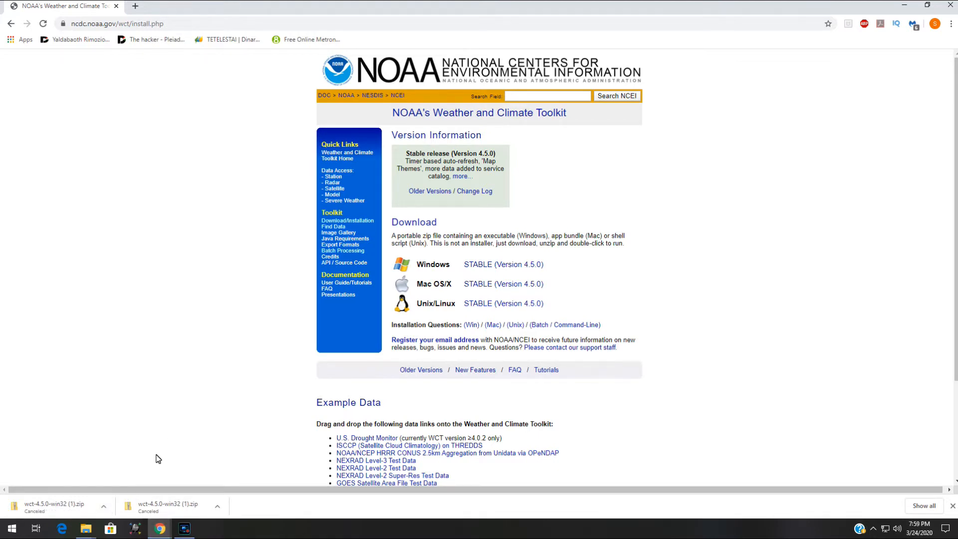
pyautogui.click(952, 506)
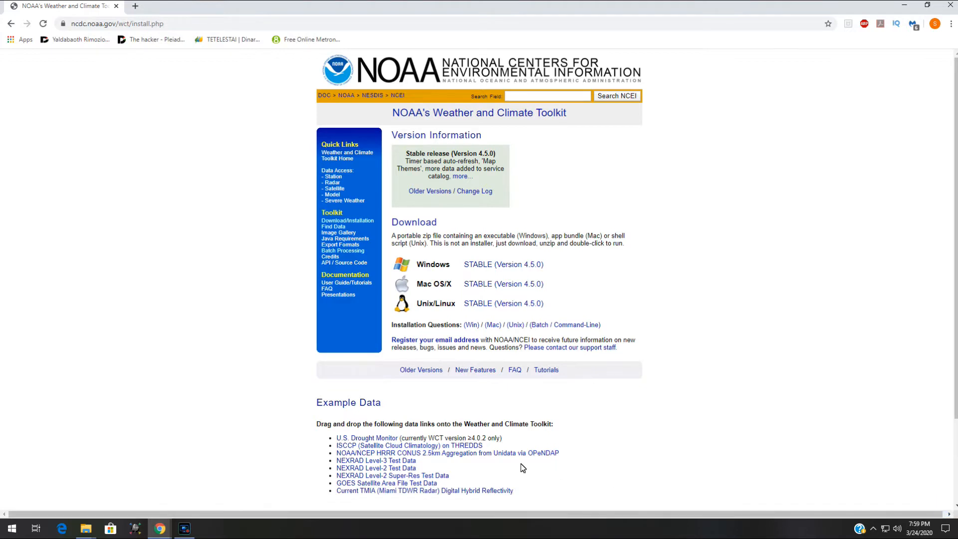
# Launch the wct application from the wct-4.5.0 folder and maximize the toolkit window
pyautogui.moveTo(86, 529)
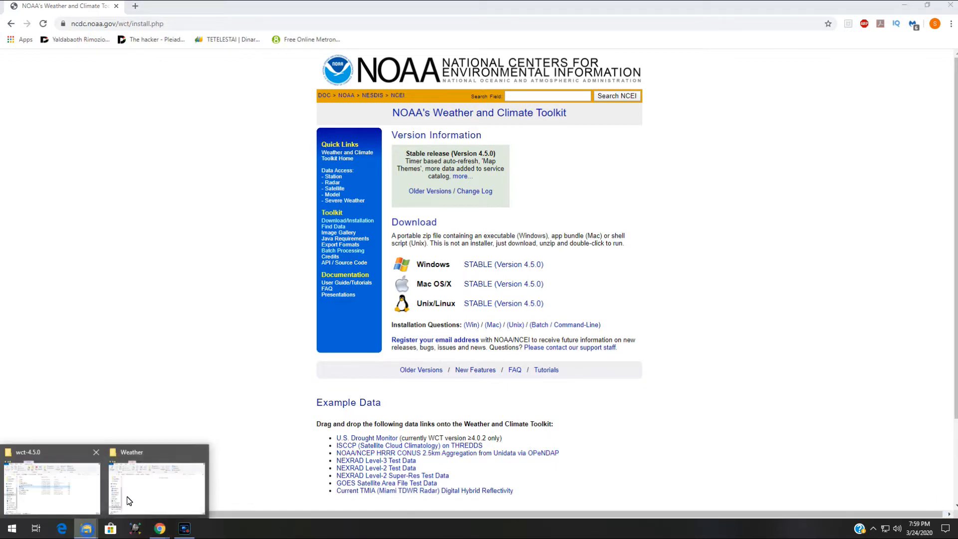
pyautogui.click(57, 456)
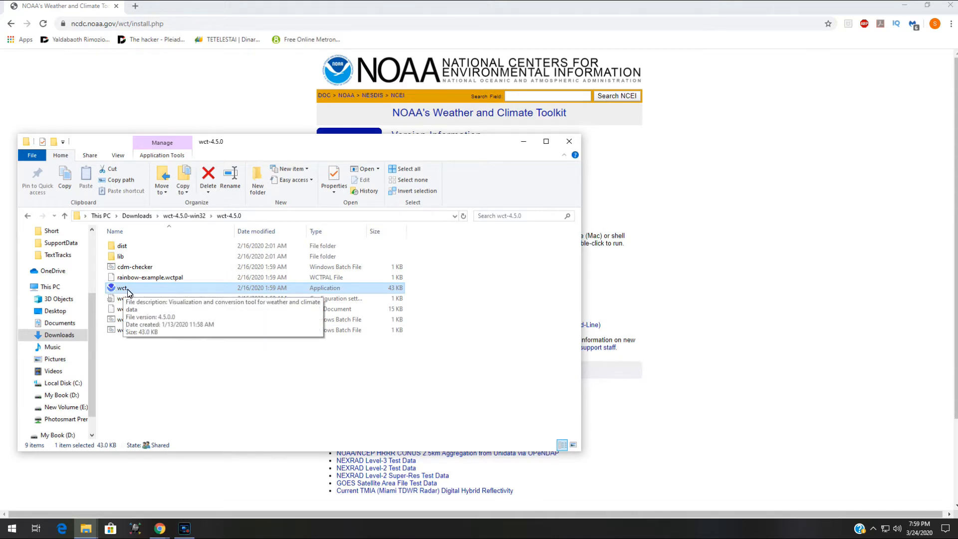
pyautogui.doubleClick(197, 291)
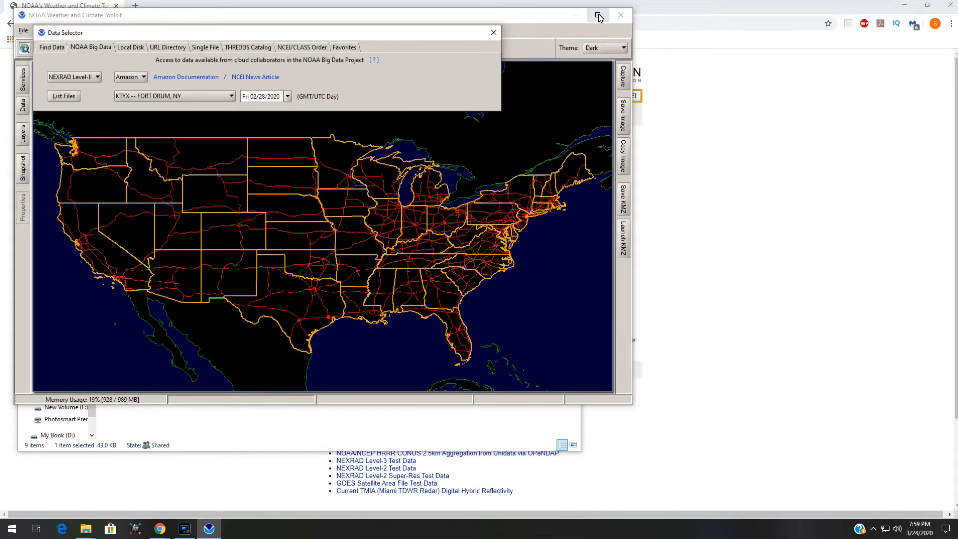
pyautogui.click(600, 16)
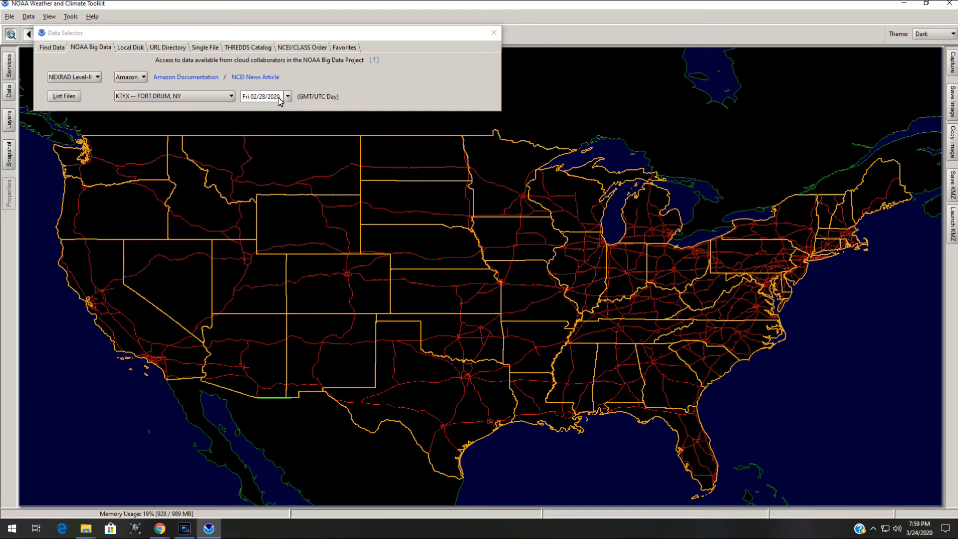
# Choose the KTYX -- FORT DRUM, NY station for NEXRAD Level-II data on Fri 02/28/2020
pyautogui.click(161, 95)
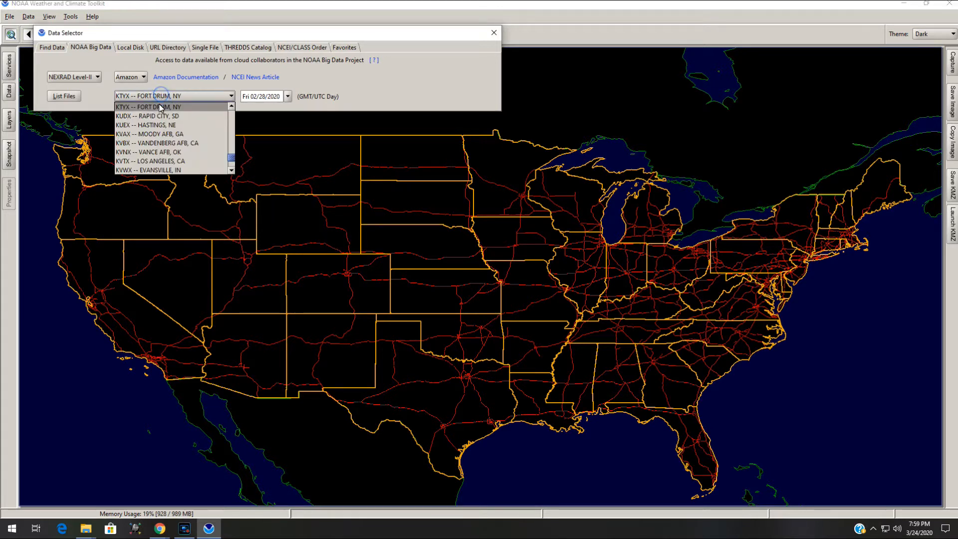
pyautogui.click(160, 106)
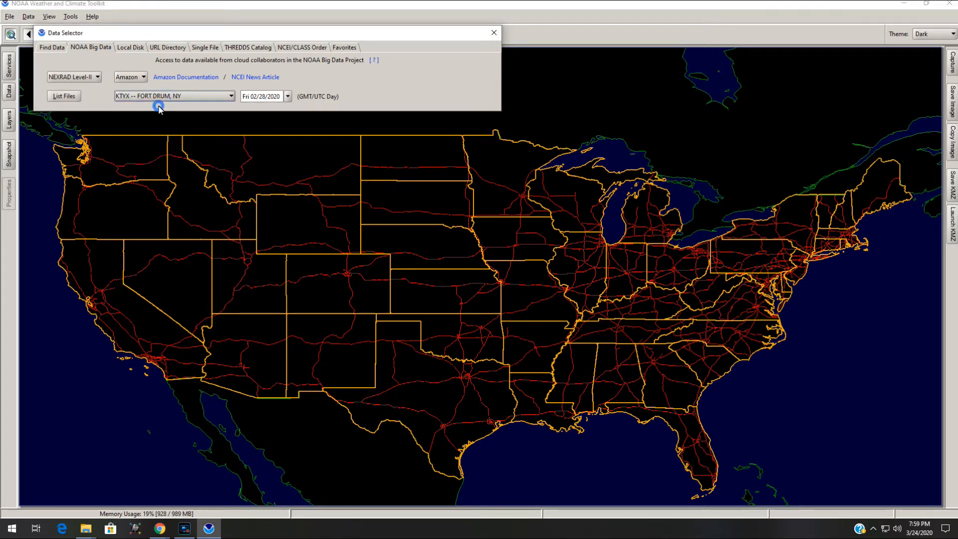
pyautogui.click(248, 100)
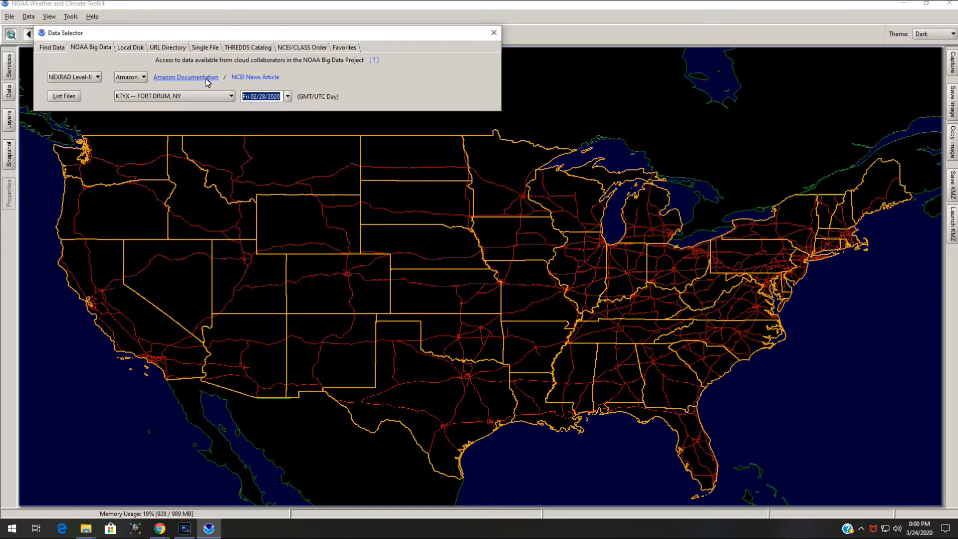
# Browse the Local Disk and NCEI/CLASS Order data source tabs, returning to NOAA Big Data
pyautogui.click(88, 48)
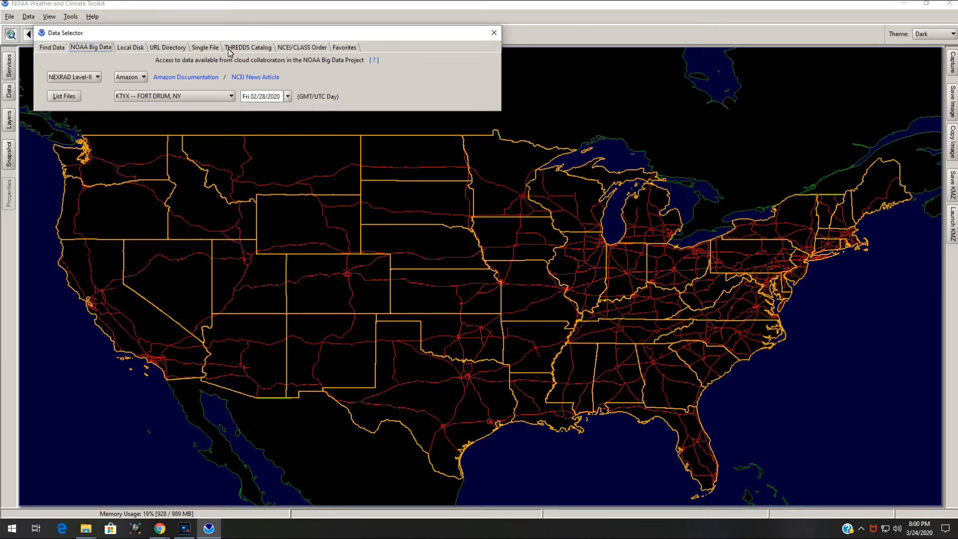
pyautogui.click(135, 48)
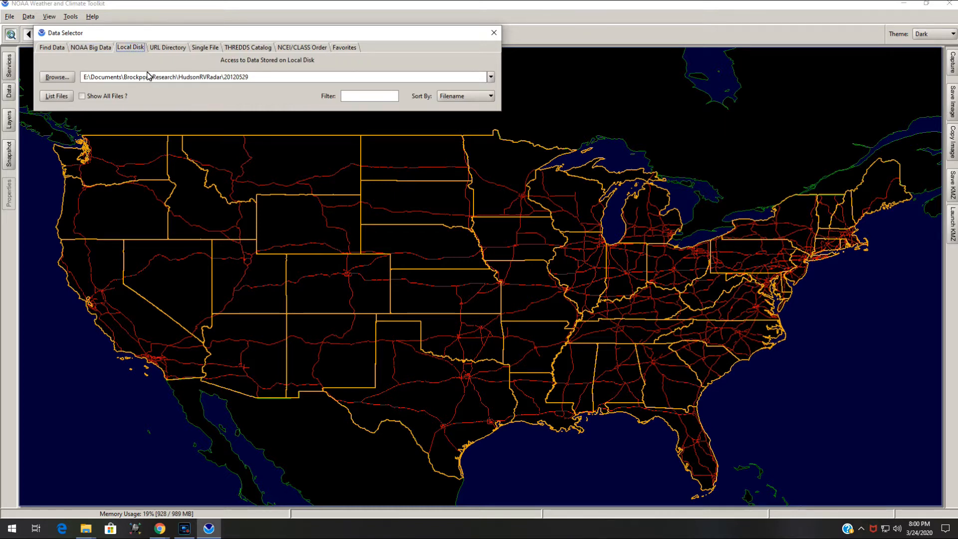
pyautogui.click(306, 48)
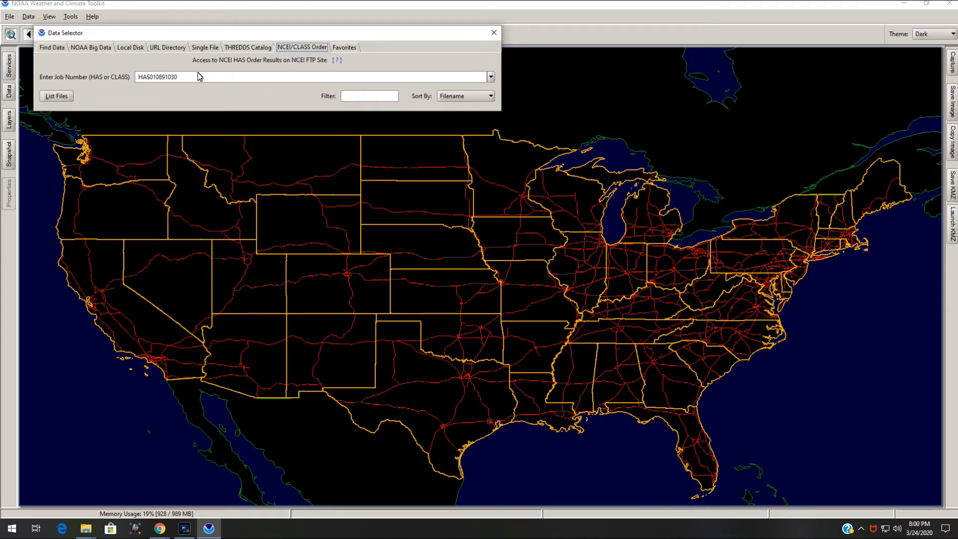
pyautogui.click(90, 48)
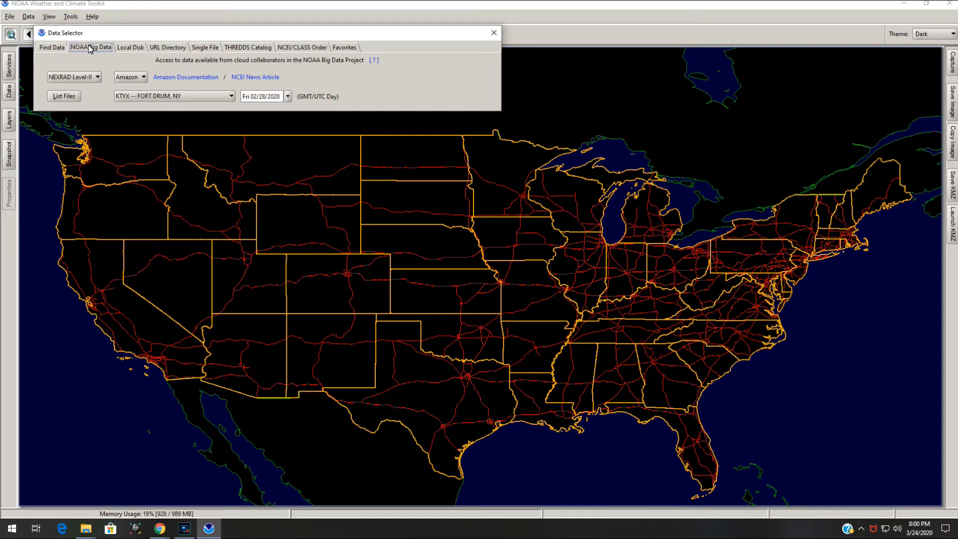
pyautogui.click(65, 97)
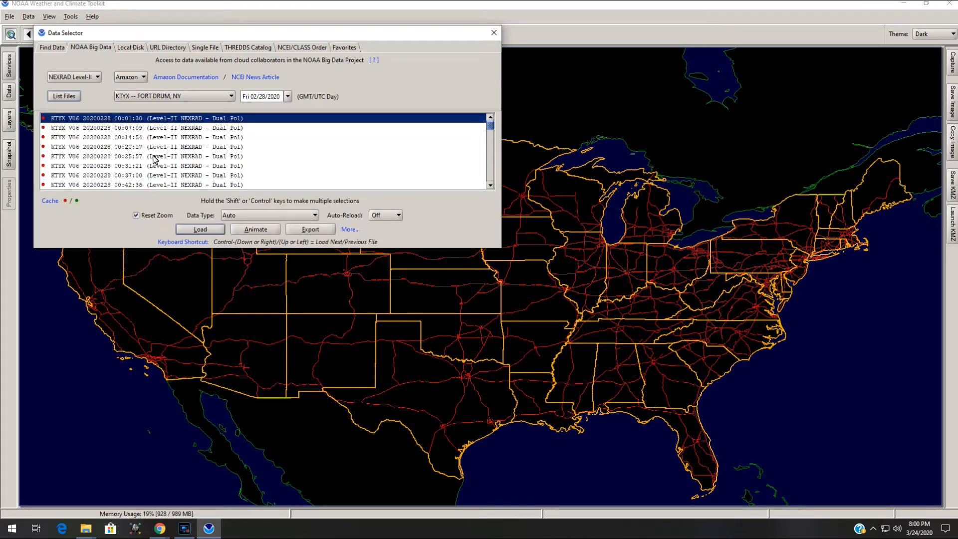
pyautogui.scroll(-20, 160, 155)
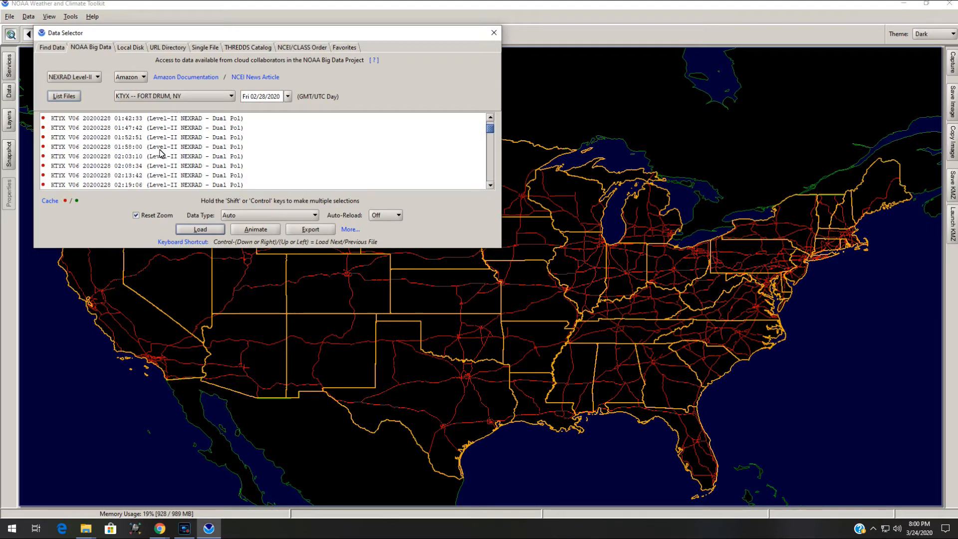
pyautogui.scroll(-20, 167, 156)
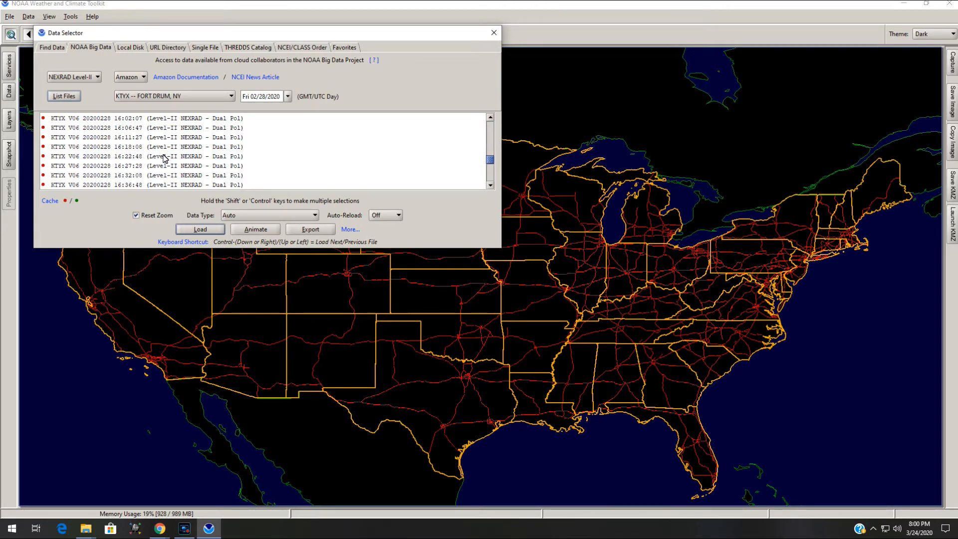
pyautogui.scroll(1, 159, 145)
pyautogui.click(146, 147)
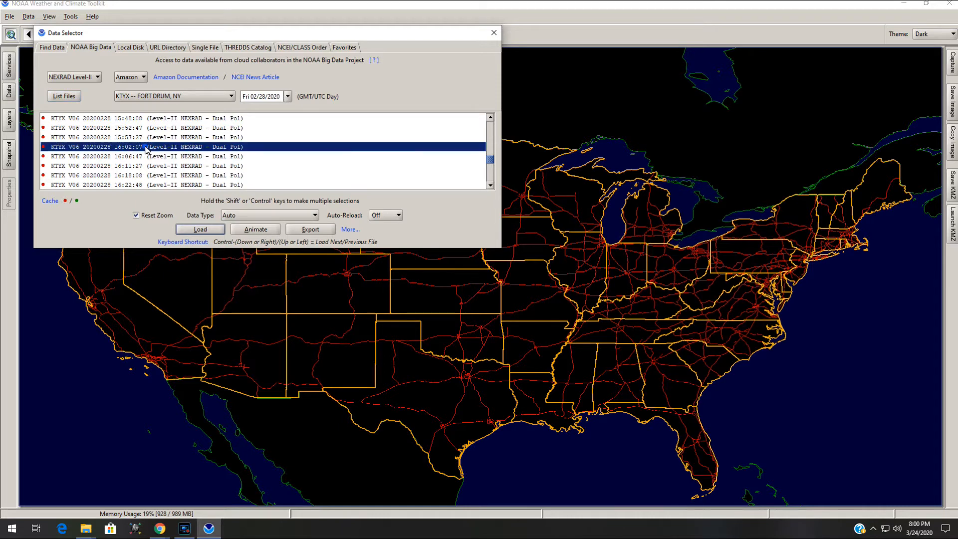
pyautogui.doubleClick(186, 146)
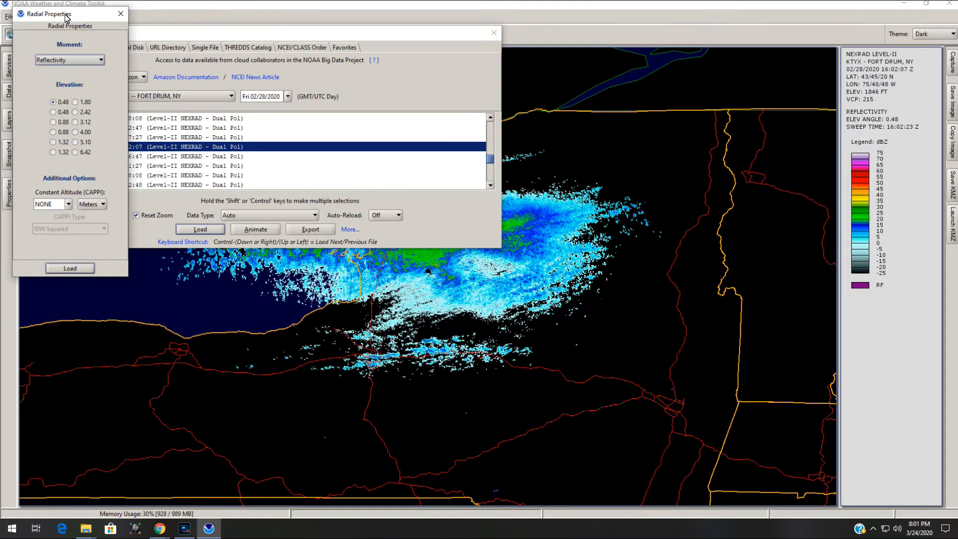
# Review the Radial Properties moment and constant altitude options, then close that panel
pyautogui.moveTo(414, 31); pyautogui.dragTo(509, 332)
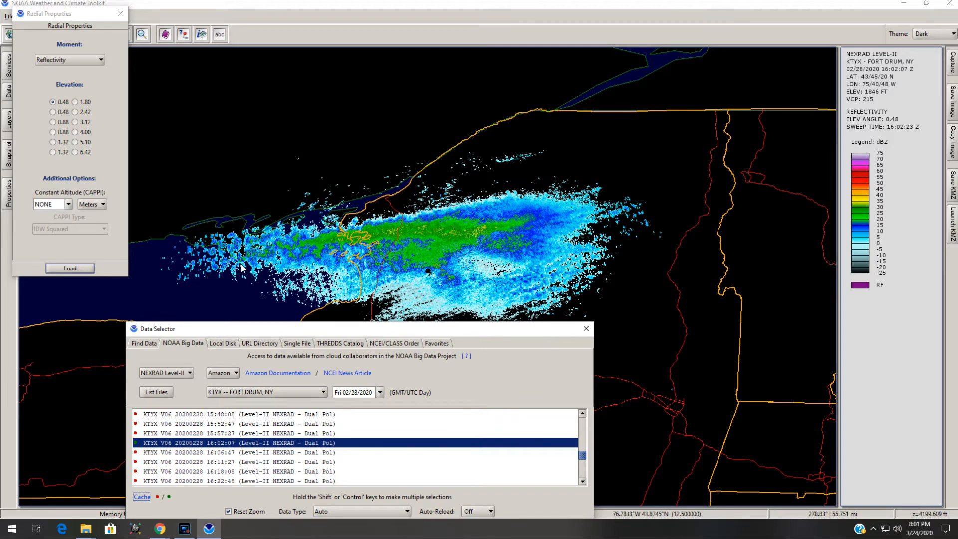
pyautogui.click(84, 61)
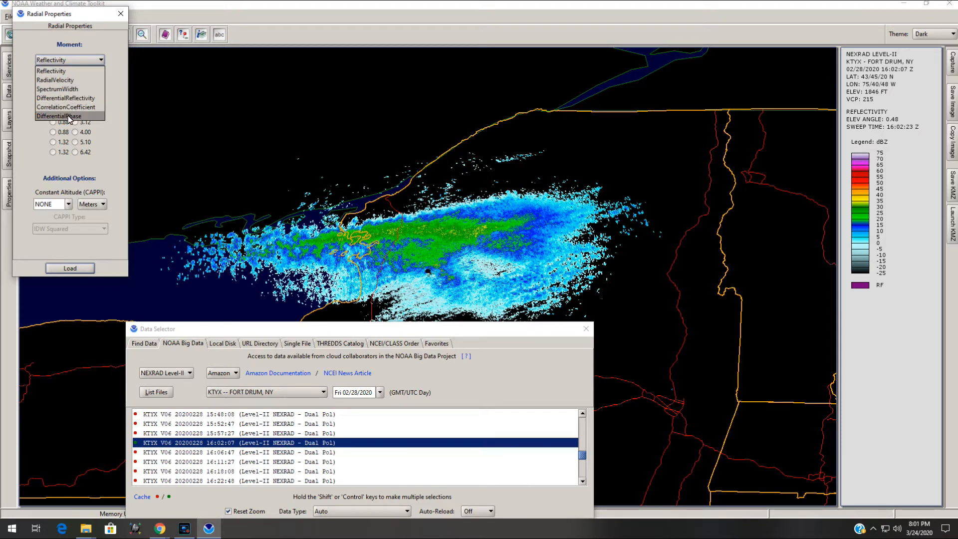
pyautogui.click(113, 144)
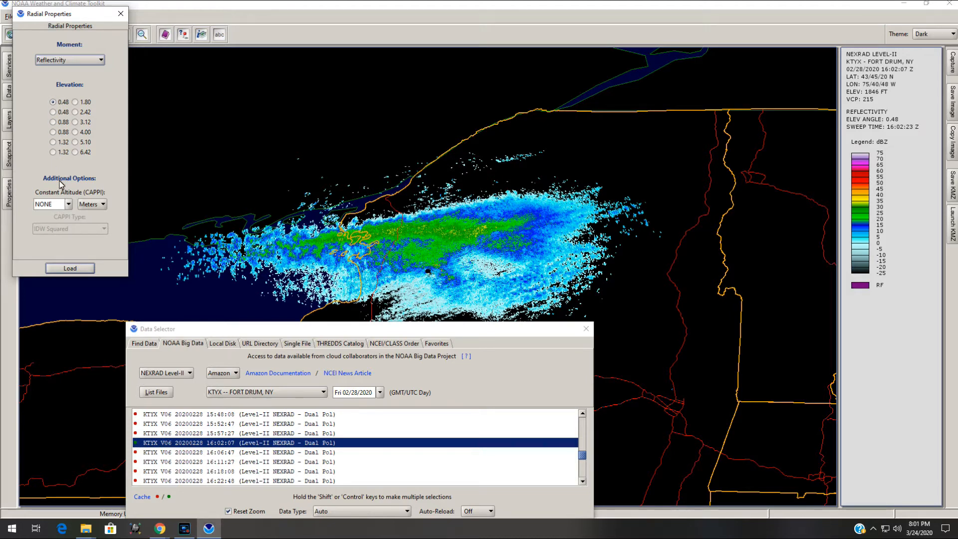
pyautogui.click(69, 204)
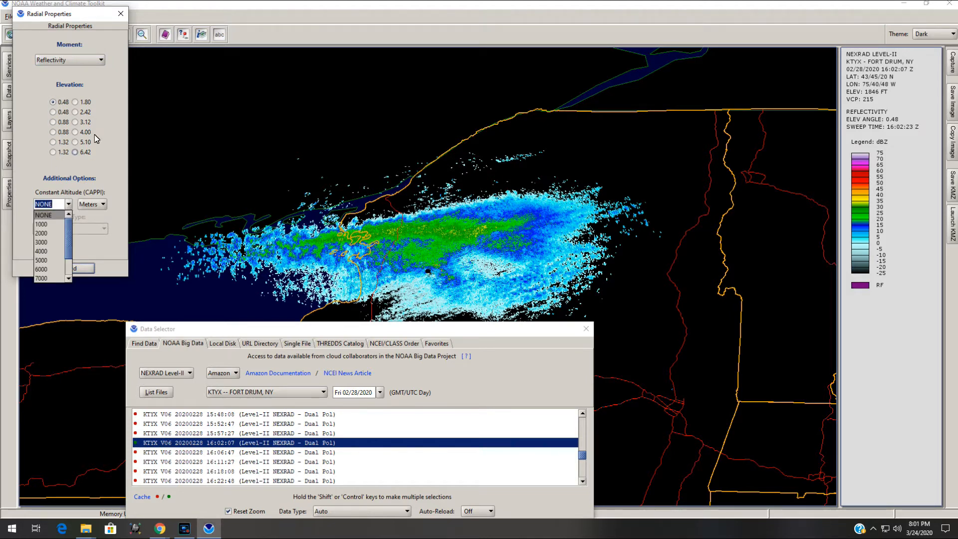
pyautogui.click(120, 14)
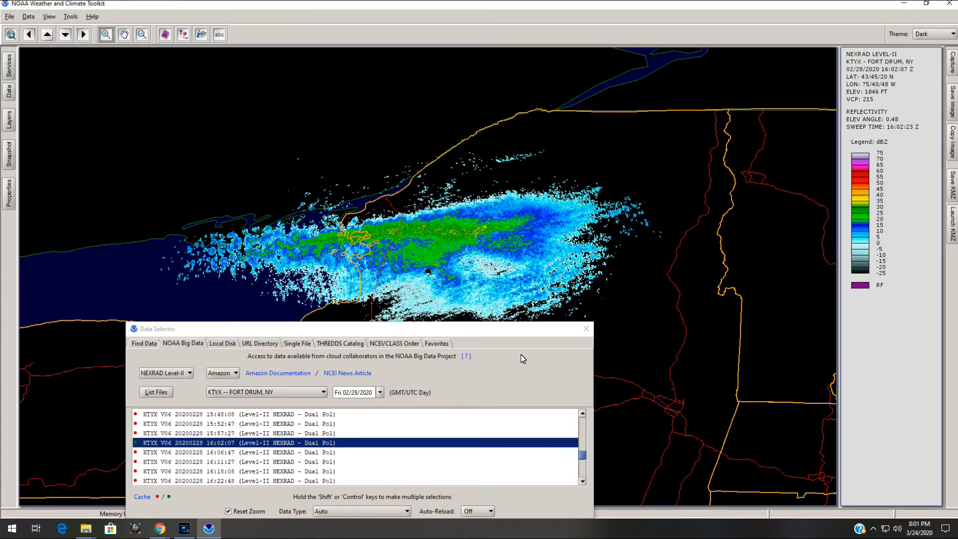
# Close the Data Selector and open the Map Layer Selector
pyautogui.moveTo(533, 337); pyautogui.dragTo(505, 70)
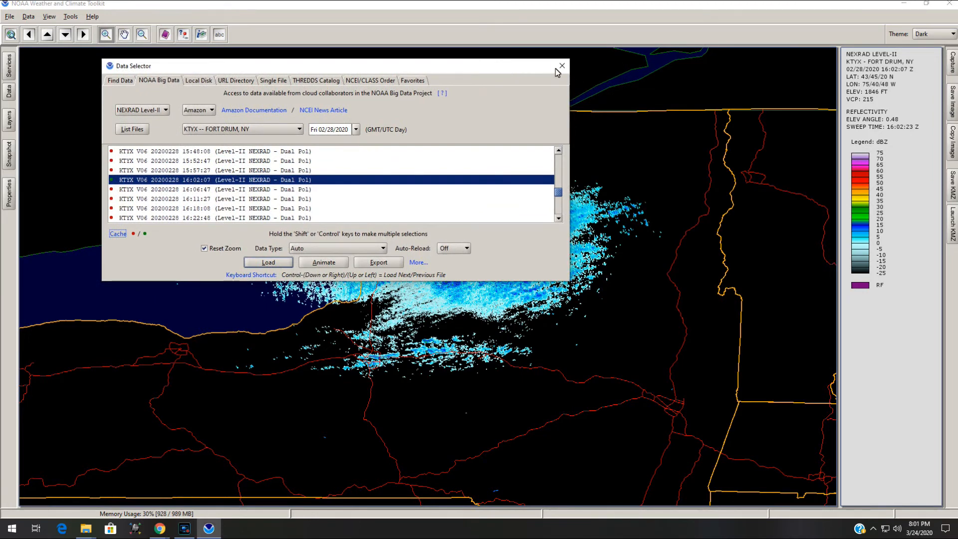
pyautogui.click(562, 65)
pyautogui.click(29, 16)
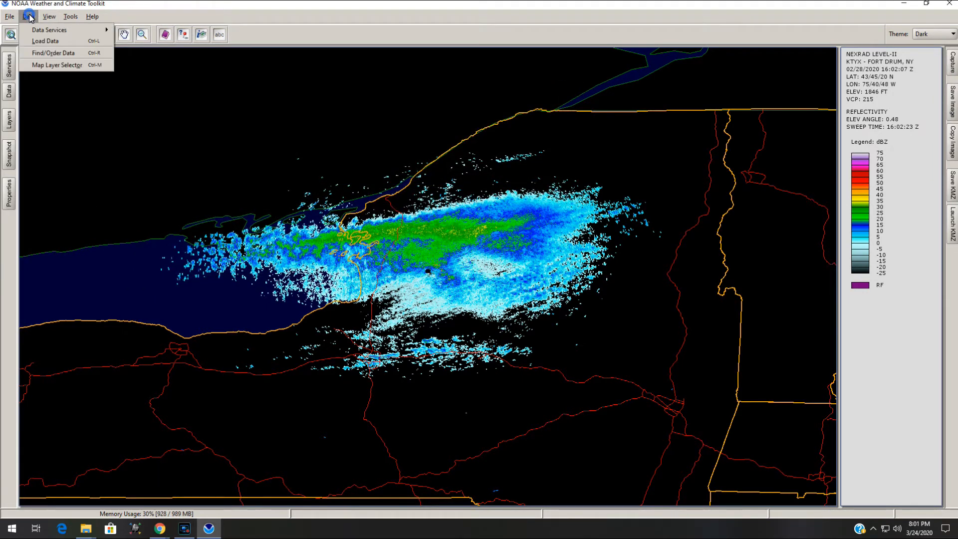
pyautogui.click(66, 67)
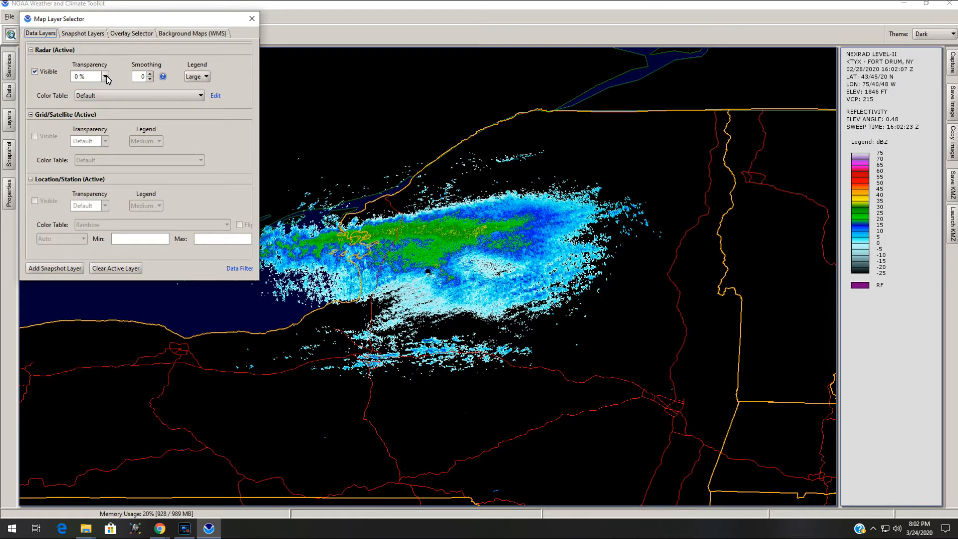
# Turn on the Counties overlay and turn off the Major Highways overlay
pyautogui.click(197, 76)
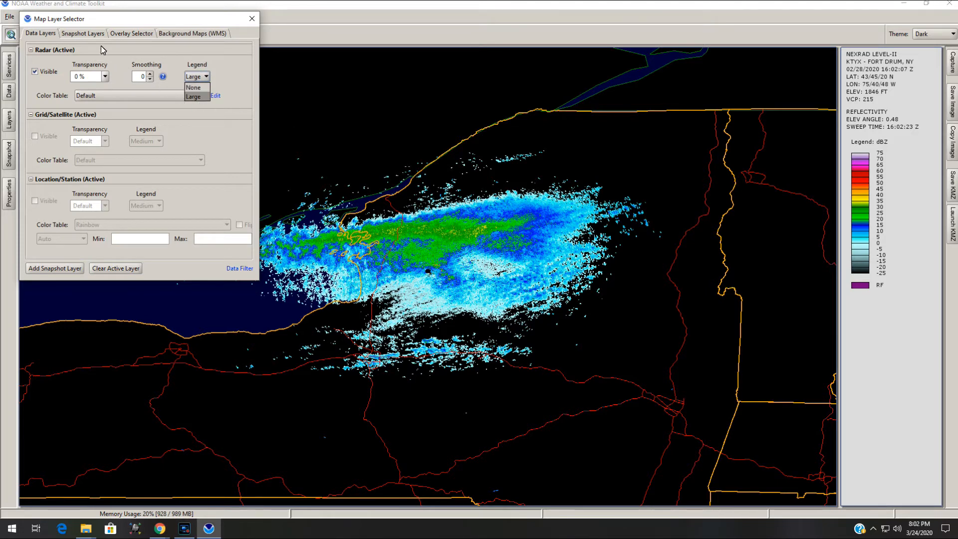
pyautogui.click(129, 34)
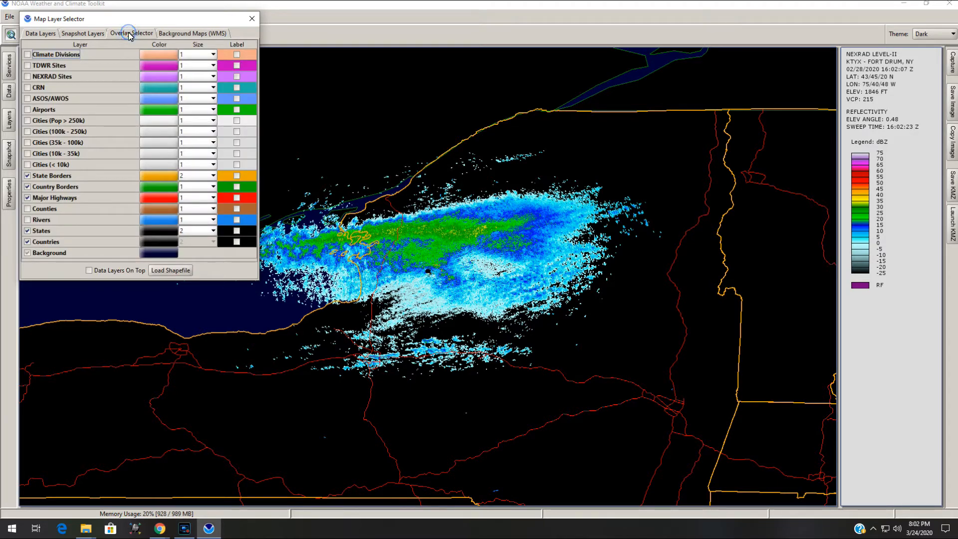
pyautogui.click(27, 209)
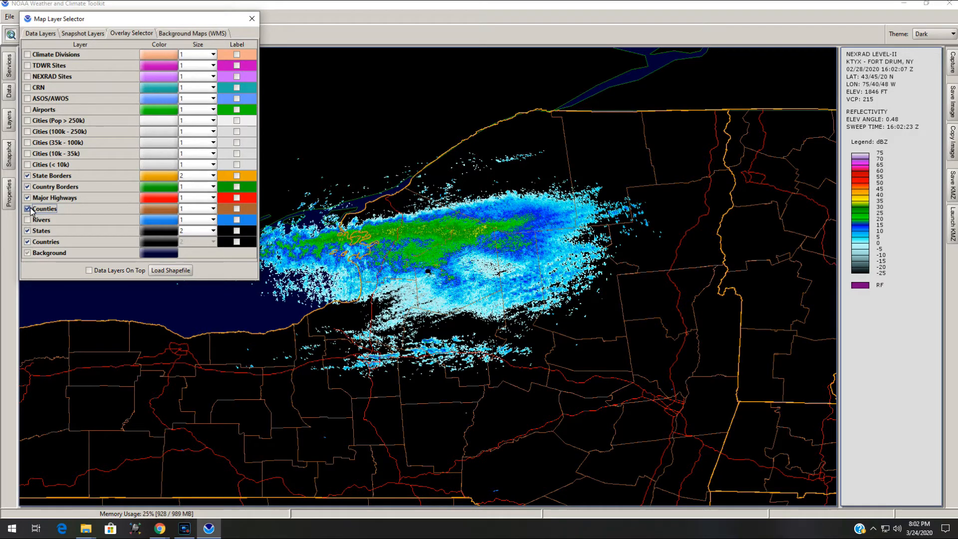
pyautogui.click(27, 198)
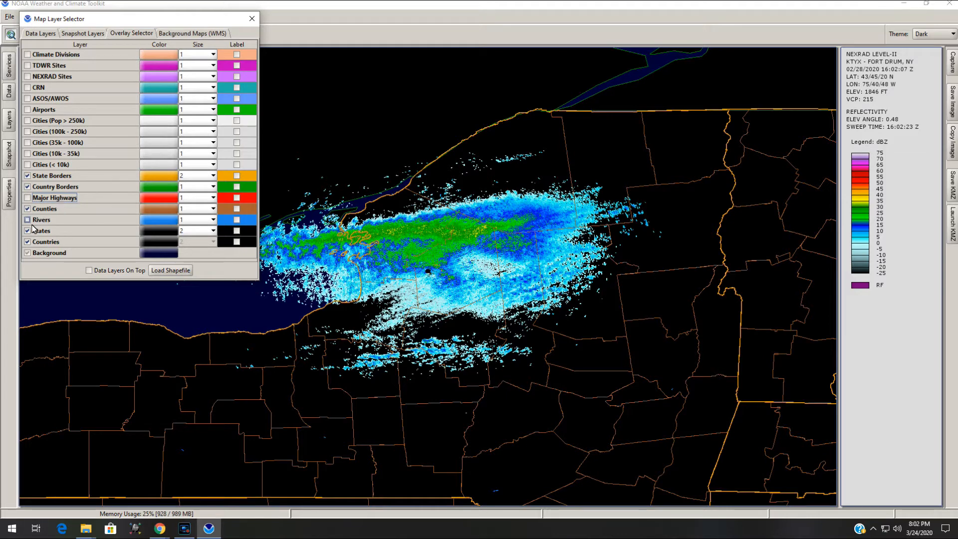
pyautogui.click(28, 221)
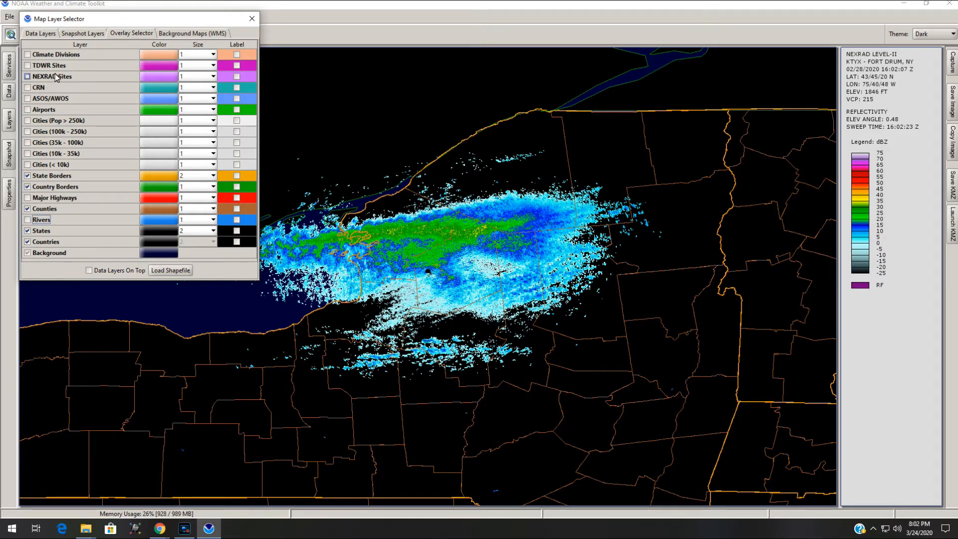
# Set Background 1 to USGS Shaded Relief in black and white
pyautogui.click(194, 33)
pyautogui.click(162, 51)
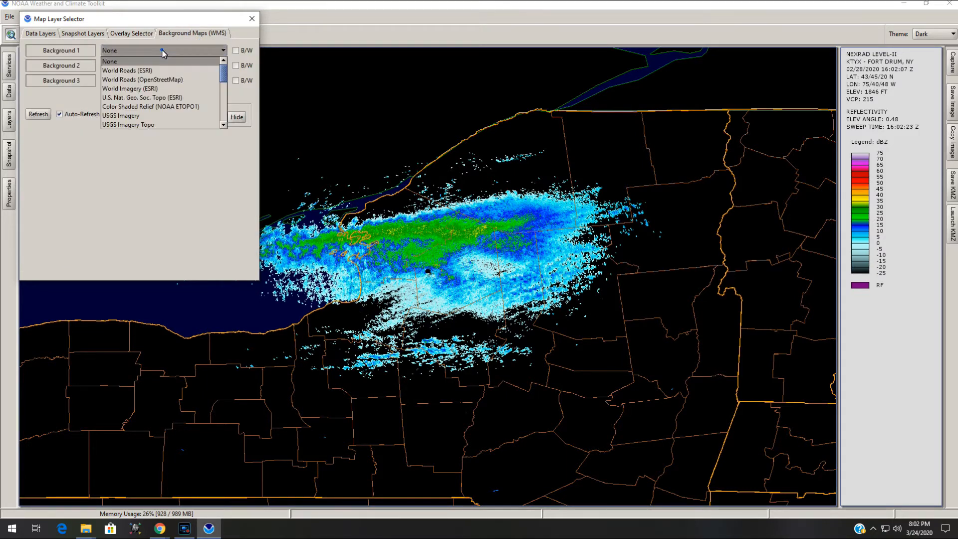
pyautogui.scroll(-5, 161, 100)
pyautogui.scroll(4, 161, 111)
pyautogui.scroll(-1, 161, 107)
pyautogui.click(154, 79)
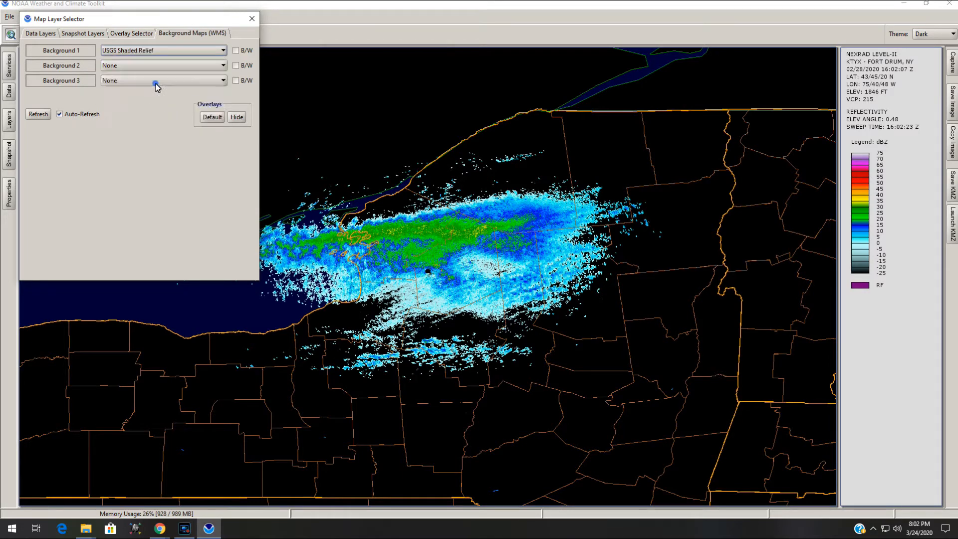
pyautogui.click(237, 51)
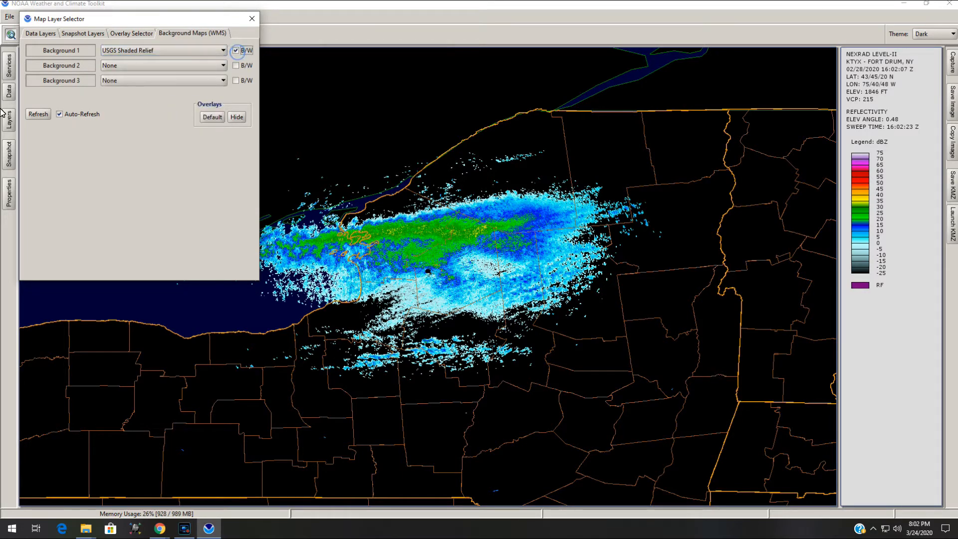
# Refresh the map to apply the new background, then close the Map Layer Selector
pyautogui.click(38, 115)
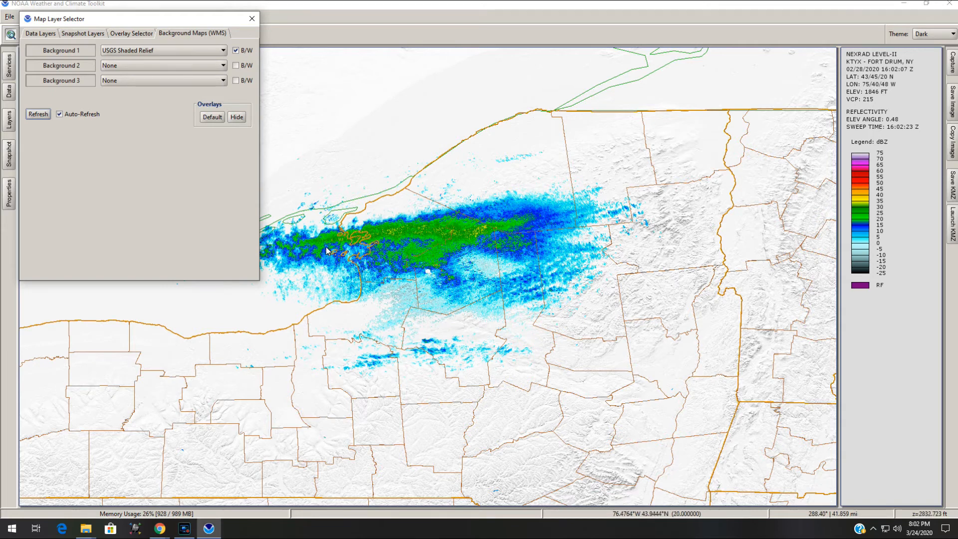
pyautogui.click(252, 18)
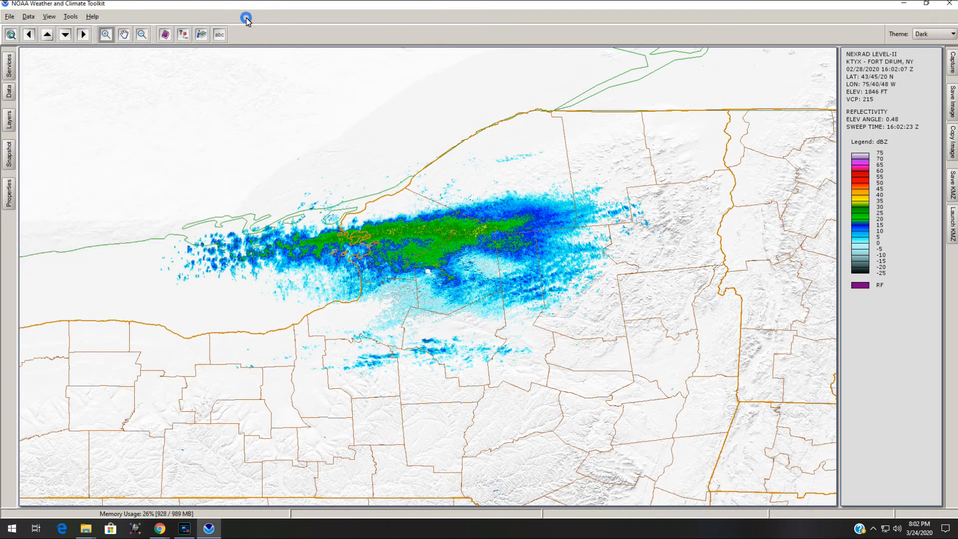
# Review the Display, Legend and Cache tabs of View Properties, then close the dialog
pyautogui.click(49, 18)
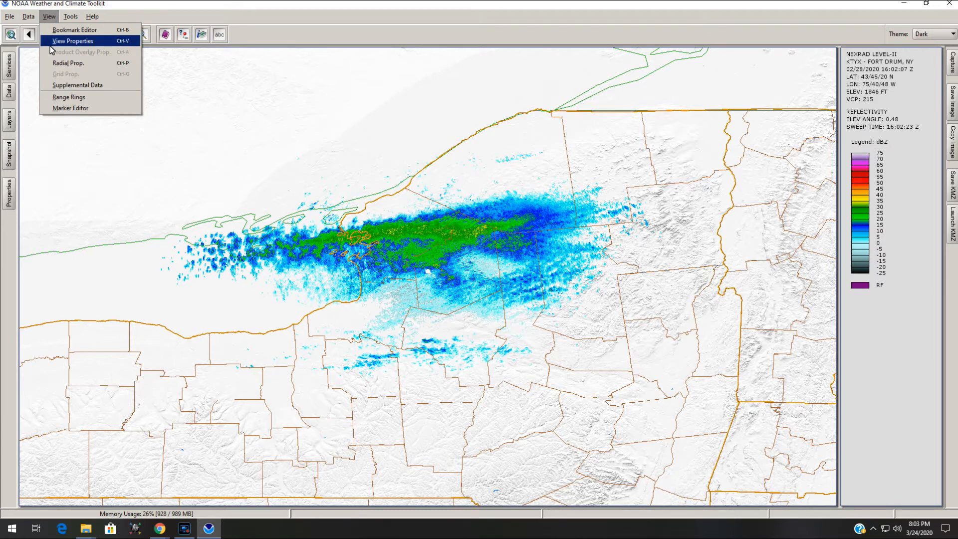
pyautogui.click(53, 42)
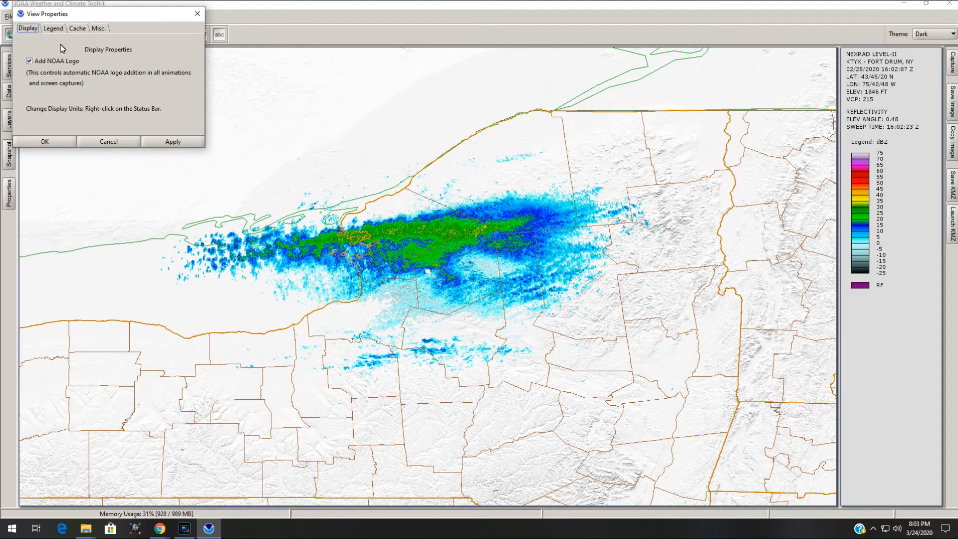
pyautogui.click(52, 29)
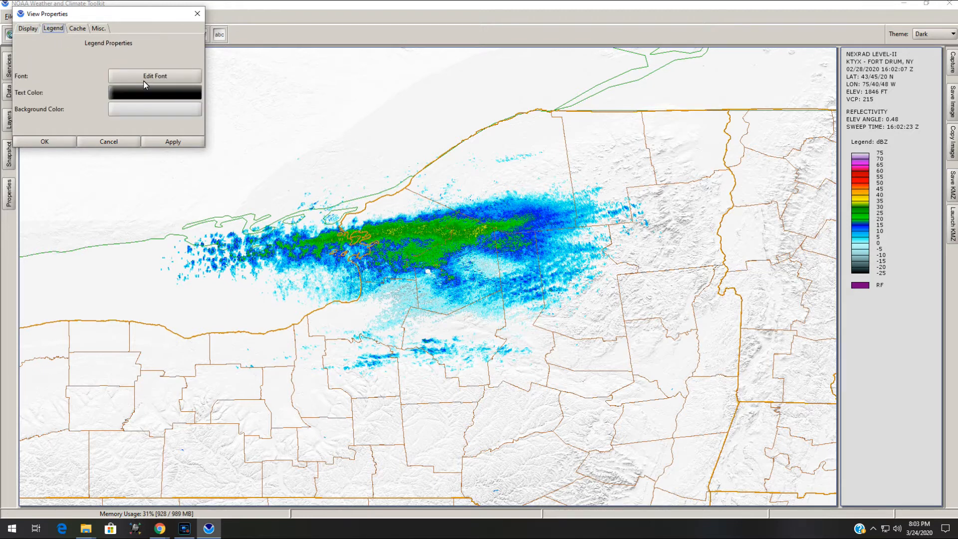
pyautogui.click(78, 29)
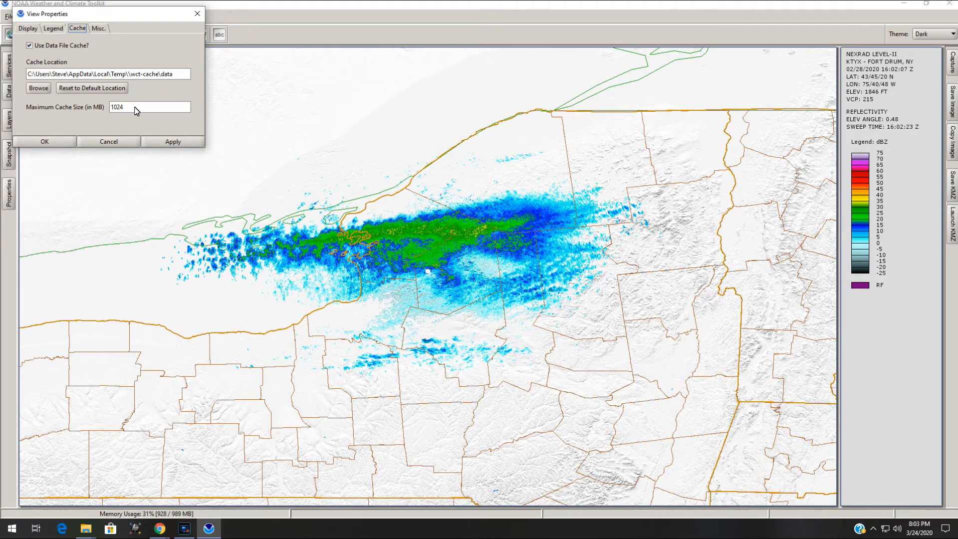
pyautogui.click(196, 15)
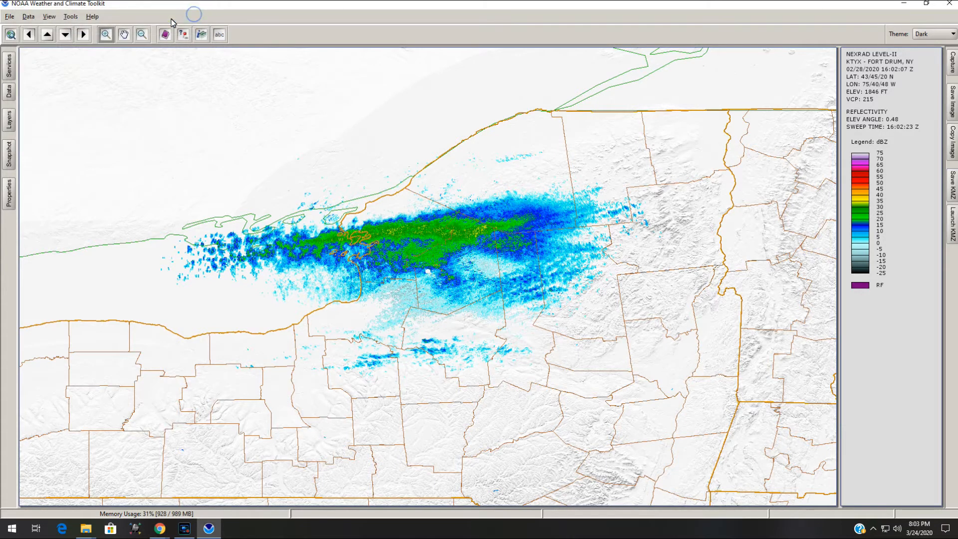
# Zoom into the lake-effect snow band to examine the reflectivity detail
pyautogui.click(28, 20)
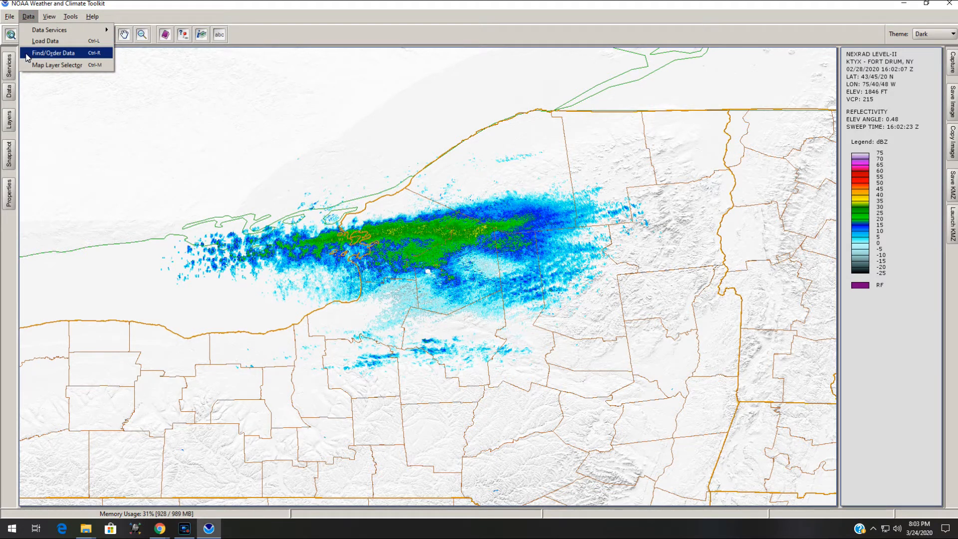
pyautogui.moveTo(13, 13)
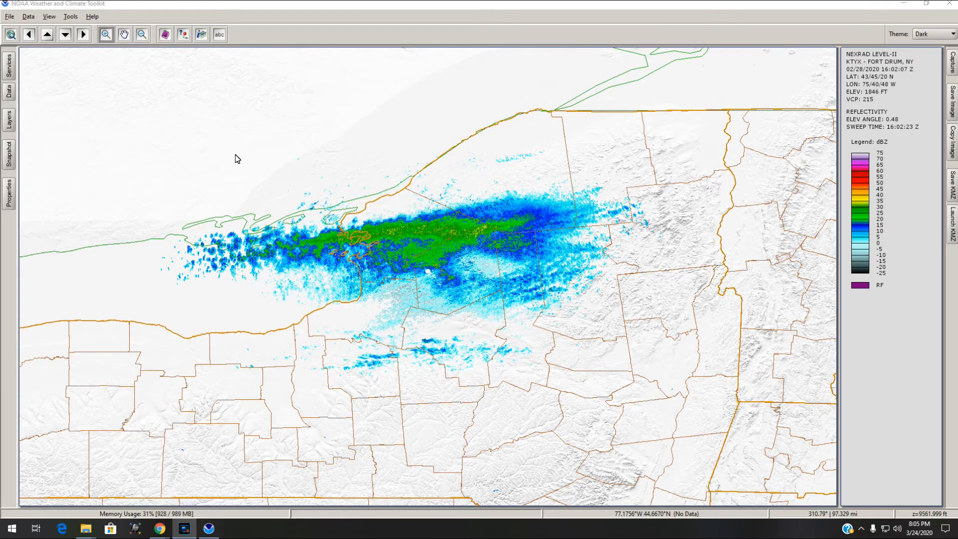
pyautogui.moveTo(157, 146); pyautogui.dragTo(697, 387)
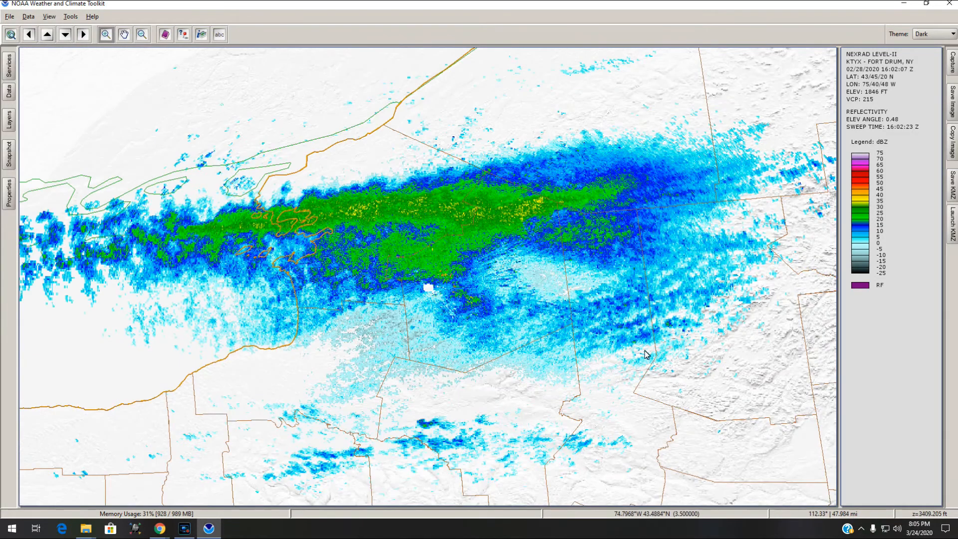
pyautogui.moveTo(275, 175); pyautogui.dragTo(480, 252)
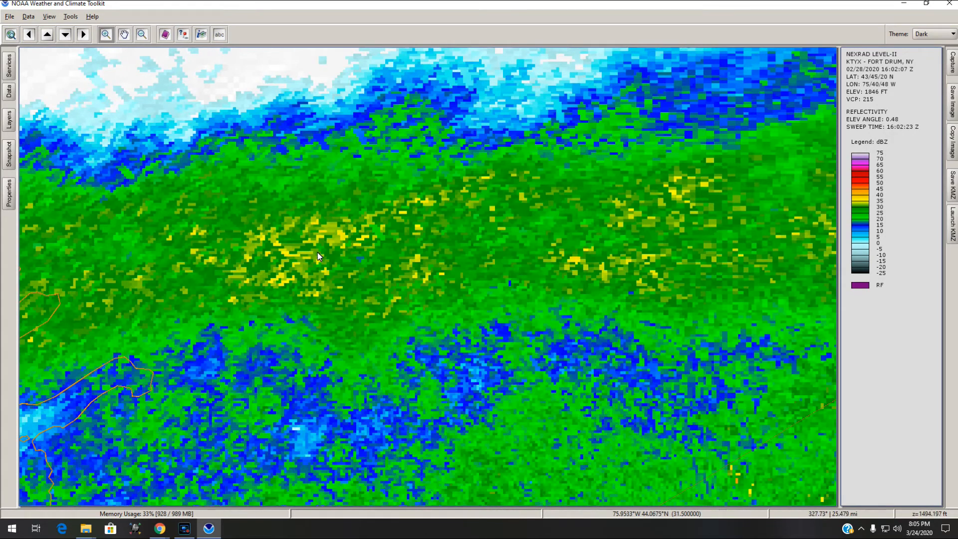
pyautogui.scroll(-5, 319, 252)
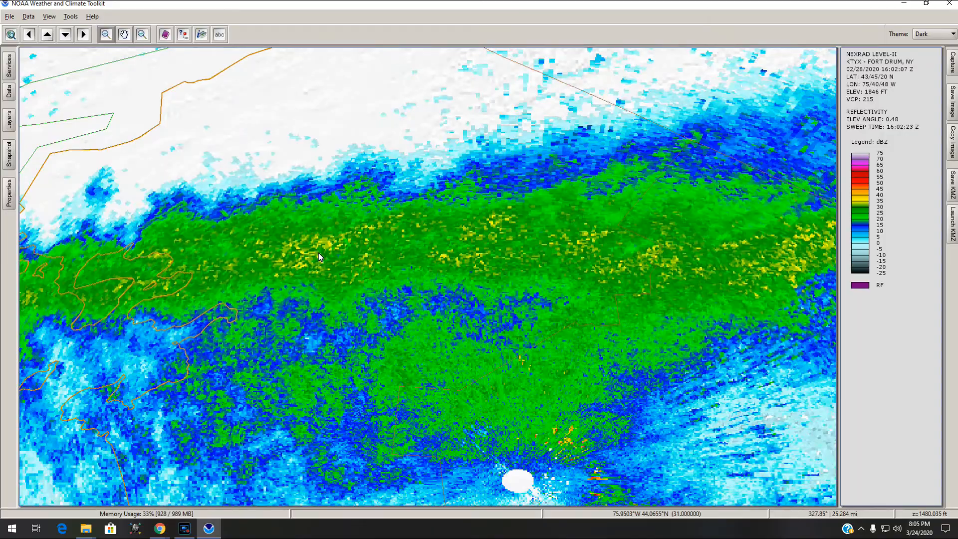
pyautogui.scroll(-2, 318, 252)
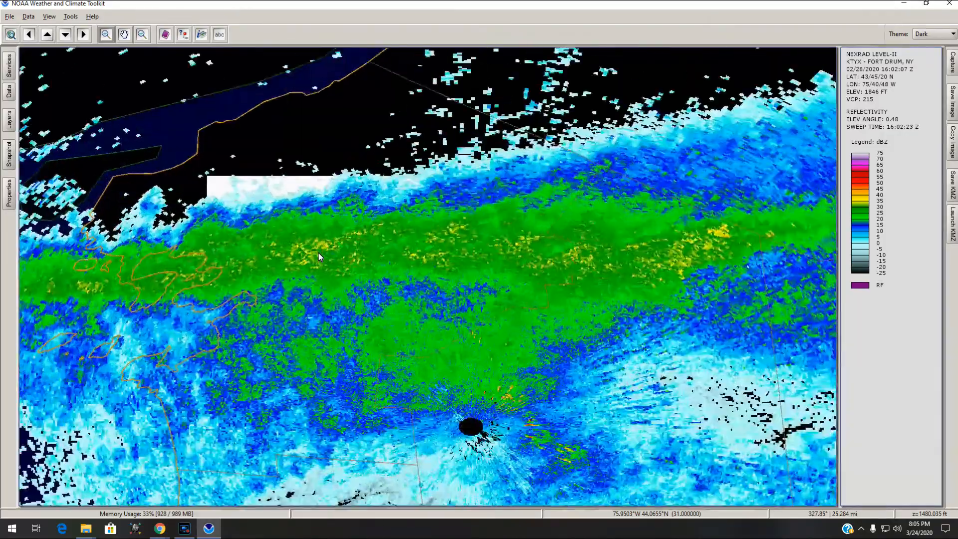
pyautogui.scroll(-2, 318, 252)
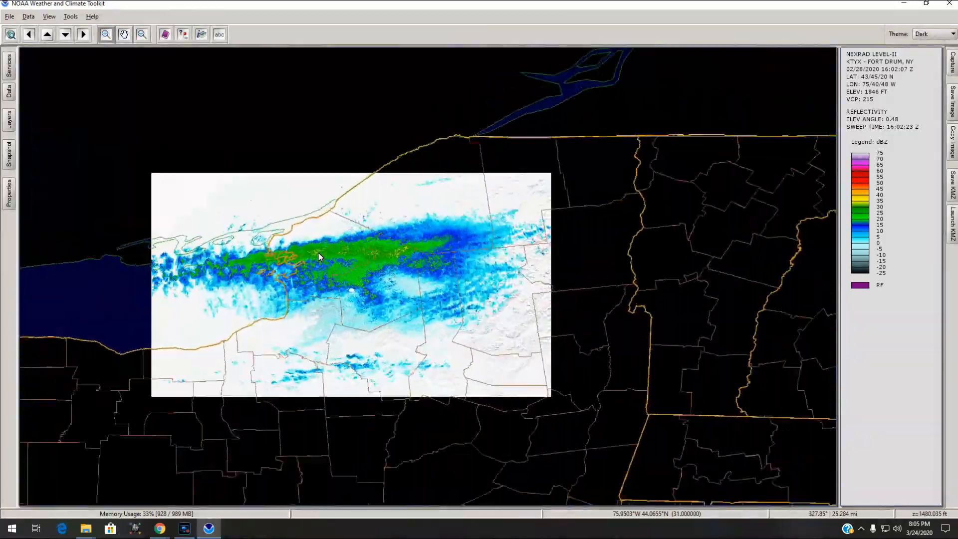
pyautogui.scroll(3, 318, 252)
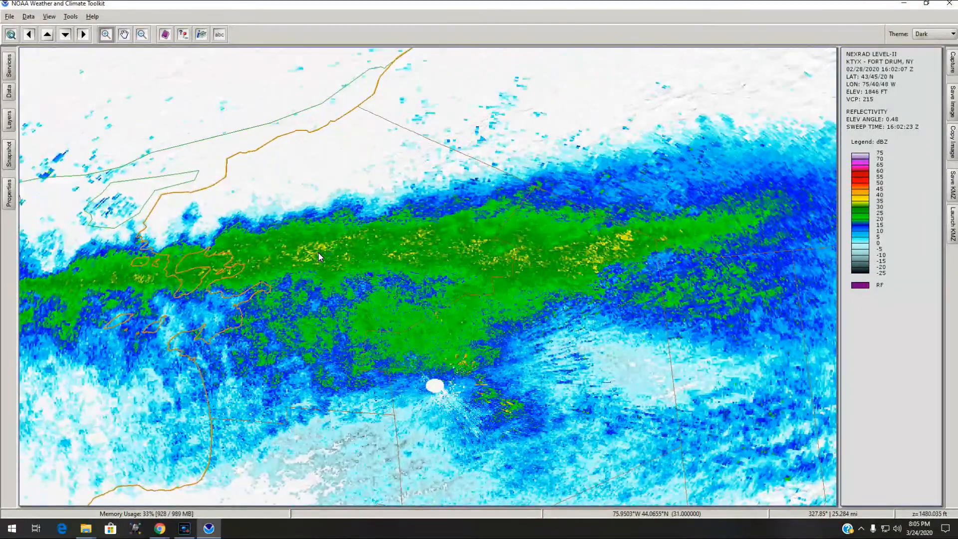
# Open the Radial Properties panel and move it aside on the map
pyautogui.click(49, 16)
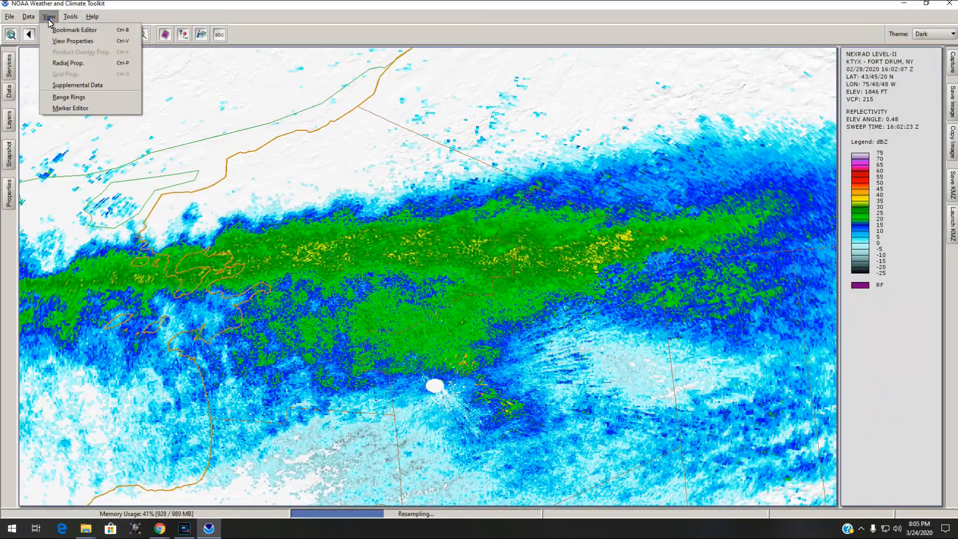
pyautogui.click(64, 63)
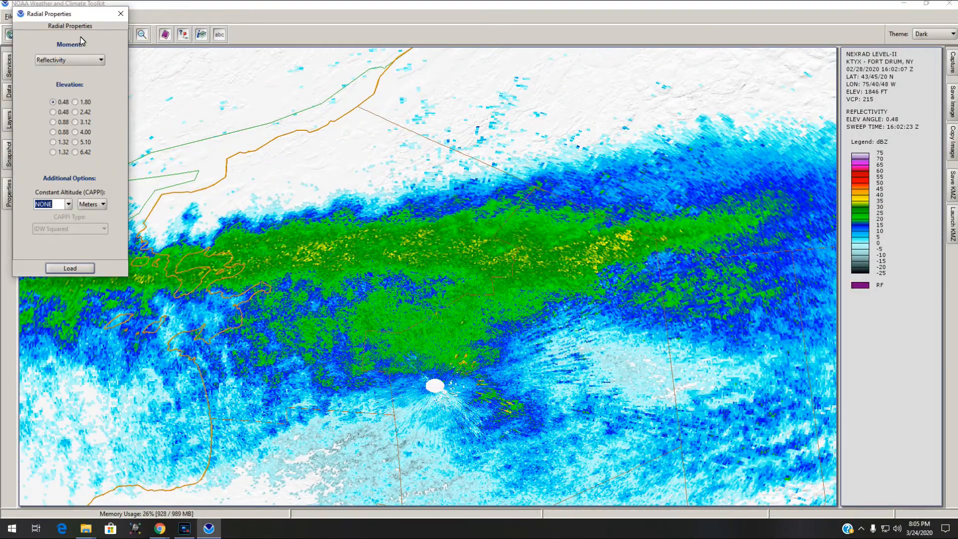
pyautogui.moveTo(40, 13); pyautogui.dragTo(88, 41)
# Open the Data Selector and load the KTYX 16:11:27 scan
pyautogui.click(28, 17)
pyautogui.click(45, 31)
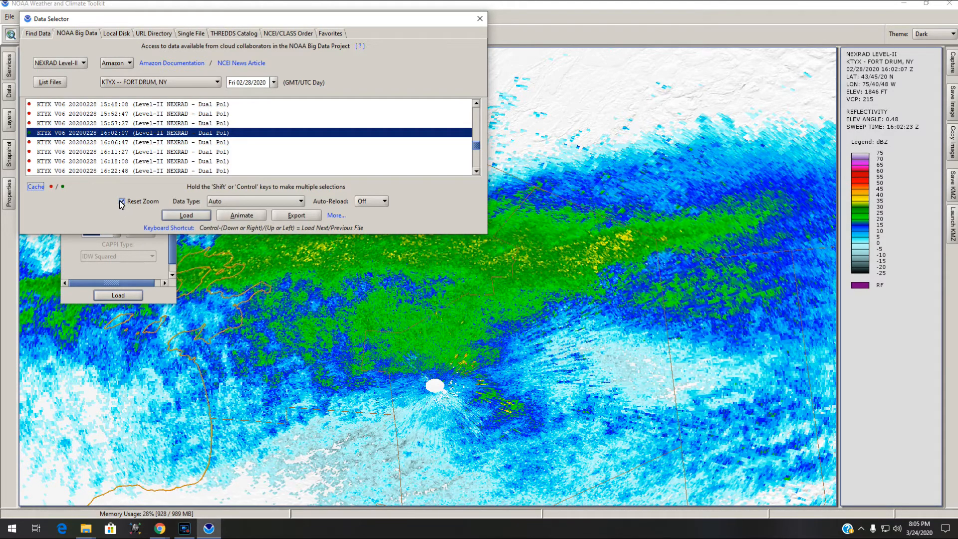
pyautogui.click(99, 156)
pyautogui.click(185, 215)
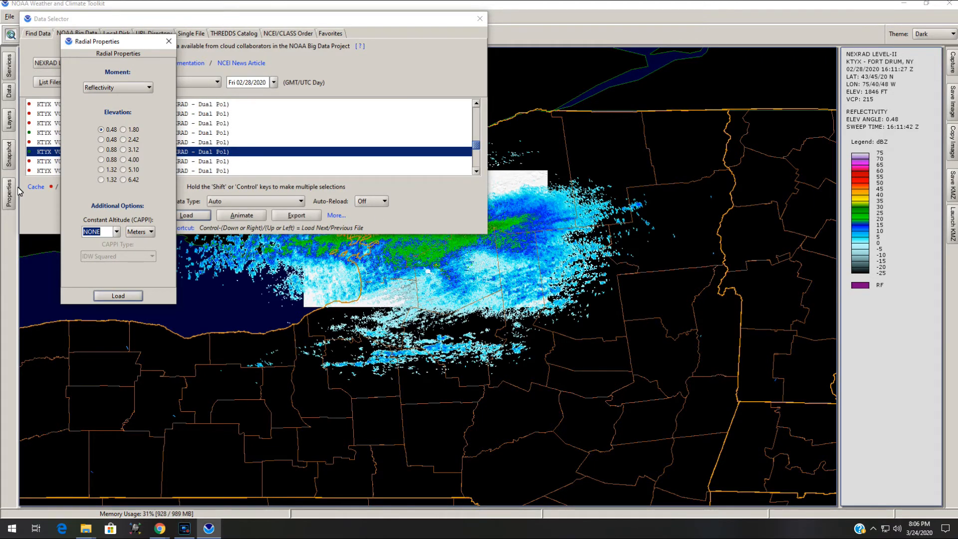
# Turn off Reset Zoom and select the scans from 16:11:27 through 16:36:48
pyautogui.click(186, 22)
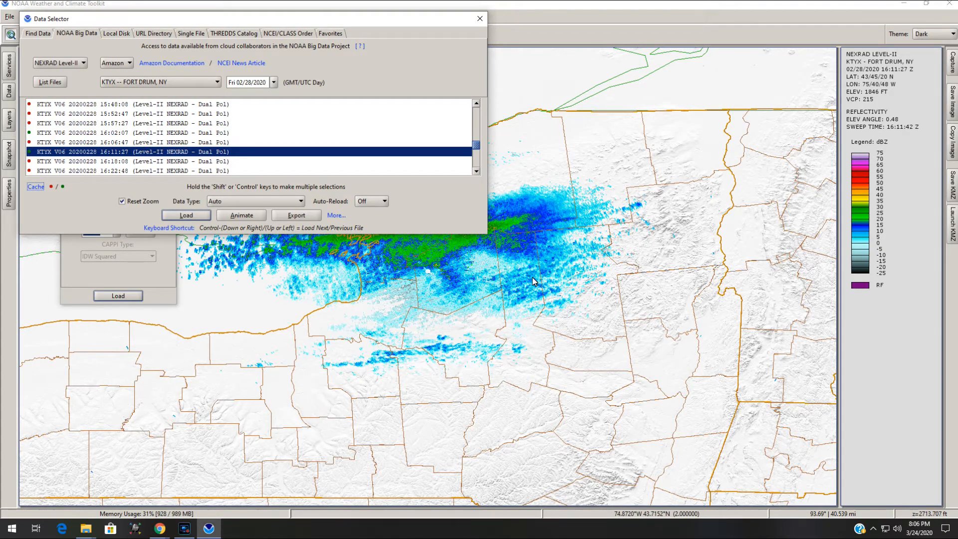
pyautogui.click(121, 201)
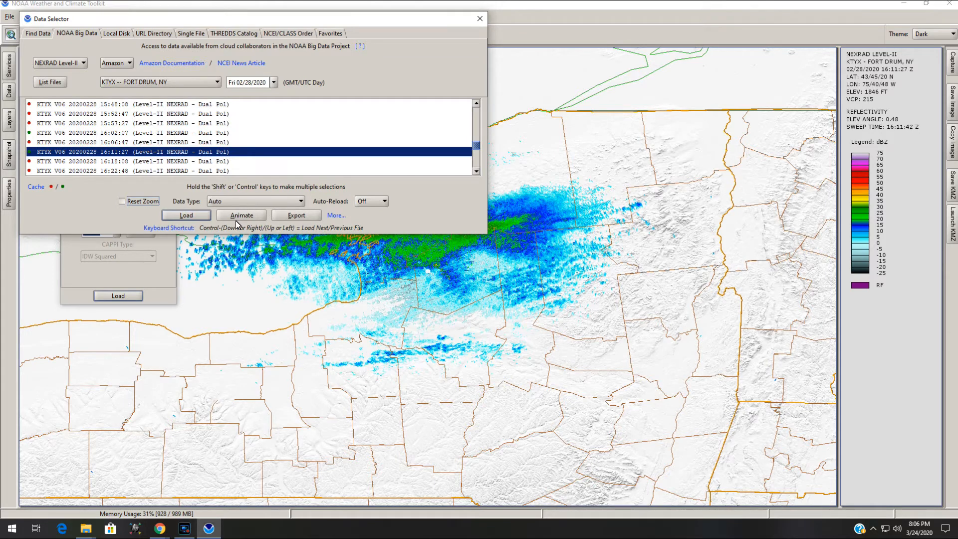
pyautogui.scroll(-1, 180, 159)
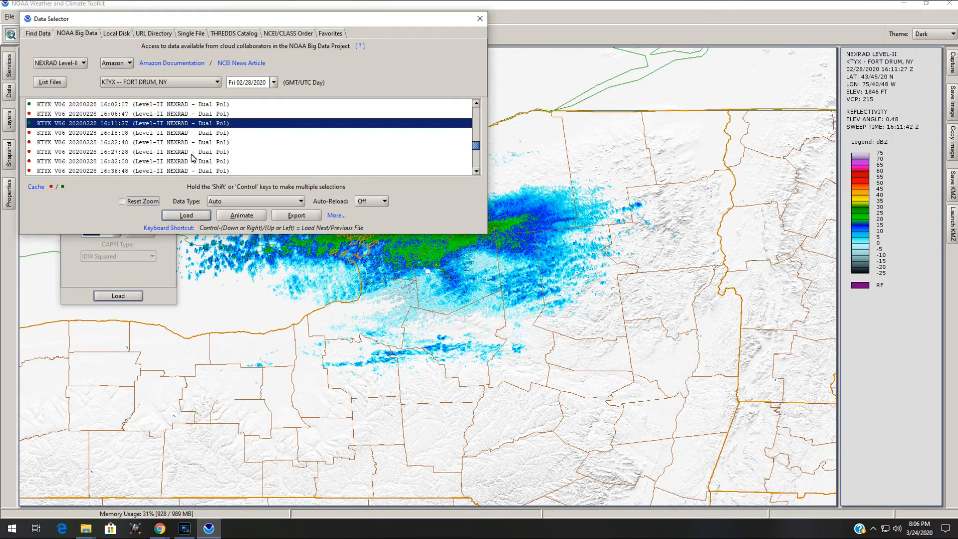
pyautogui.keyDown('shift'); pyautogui.click(178, 171); pyautogui.keyUp('shift')
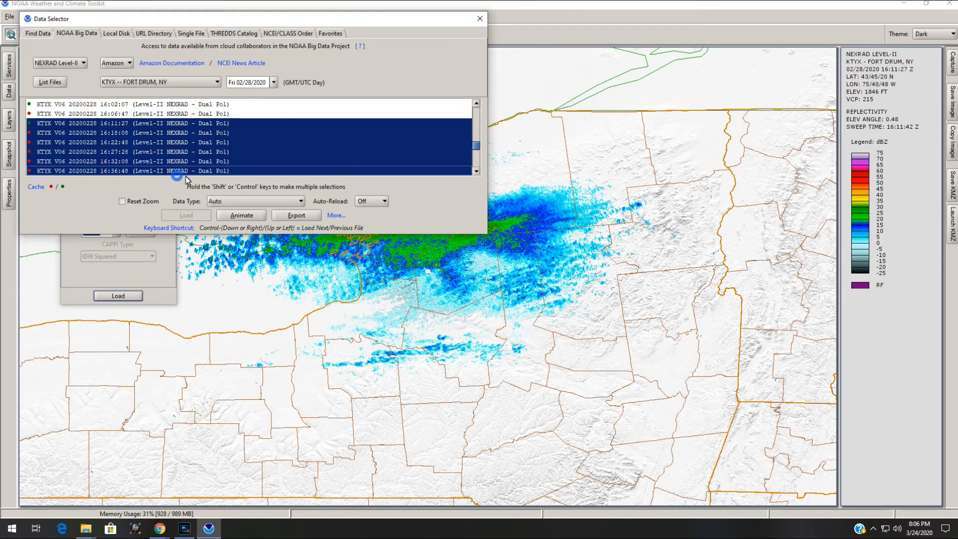
pyautogui.click(240, 216)
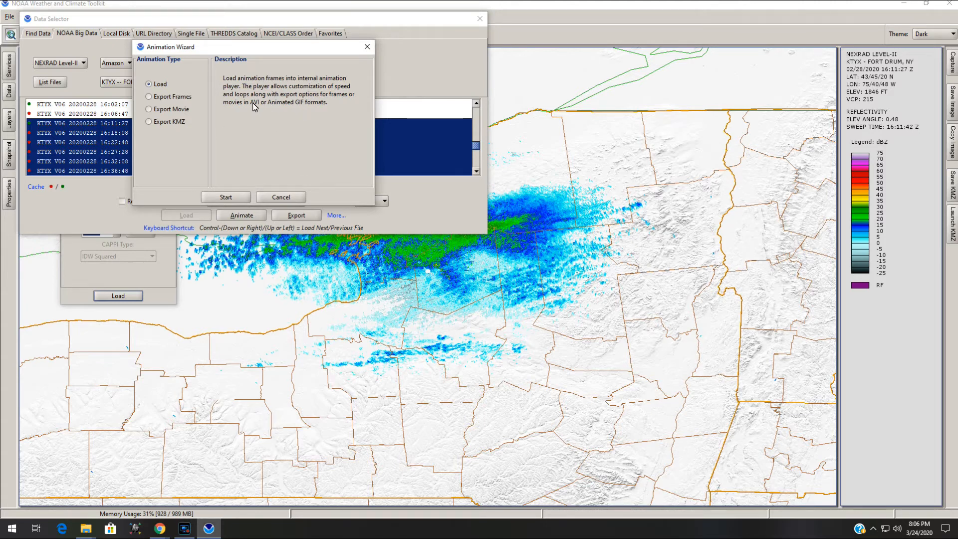
pyautogui.click(179, 110)
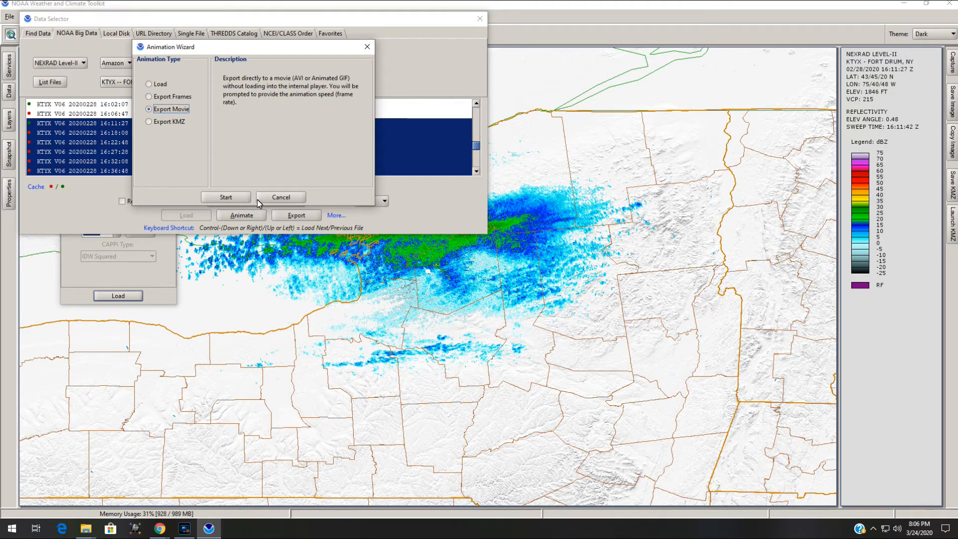
pyautogui.click(240, 201)
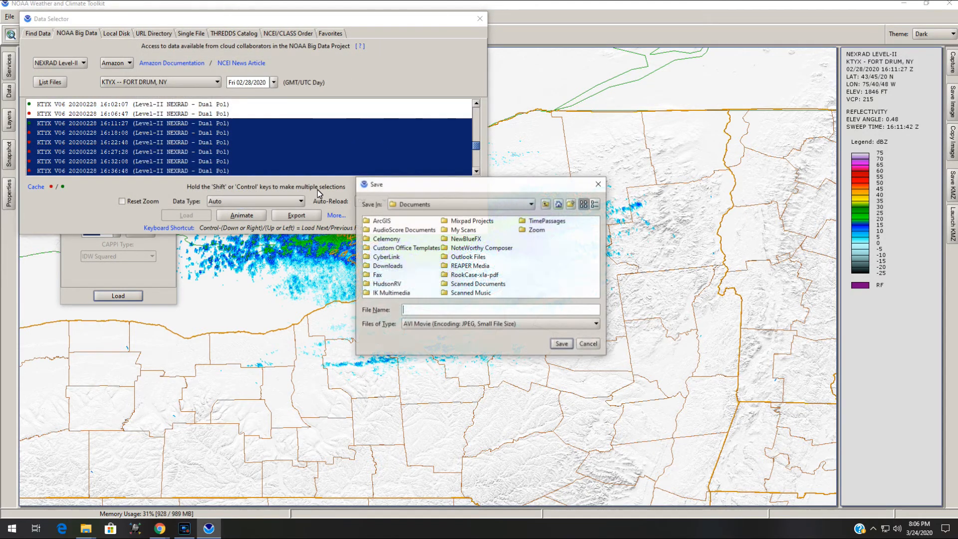
pyautogui.click(483, 324)
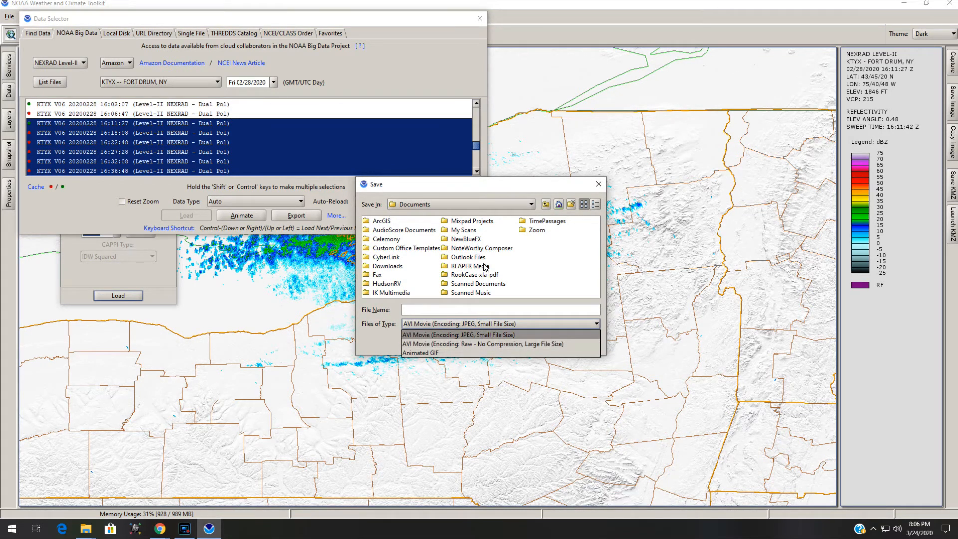
pyautogui.click(483, 187)
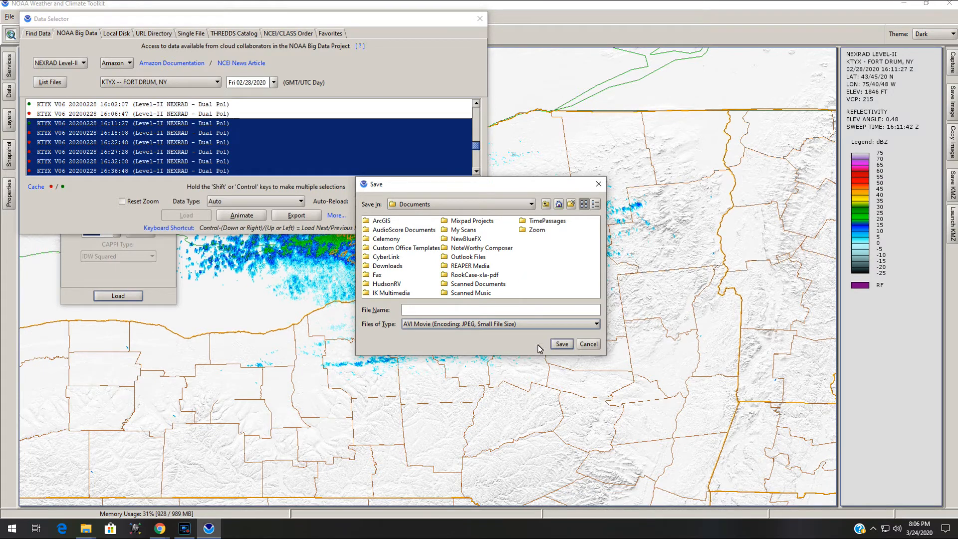
pyautogui.click(583, 344)
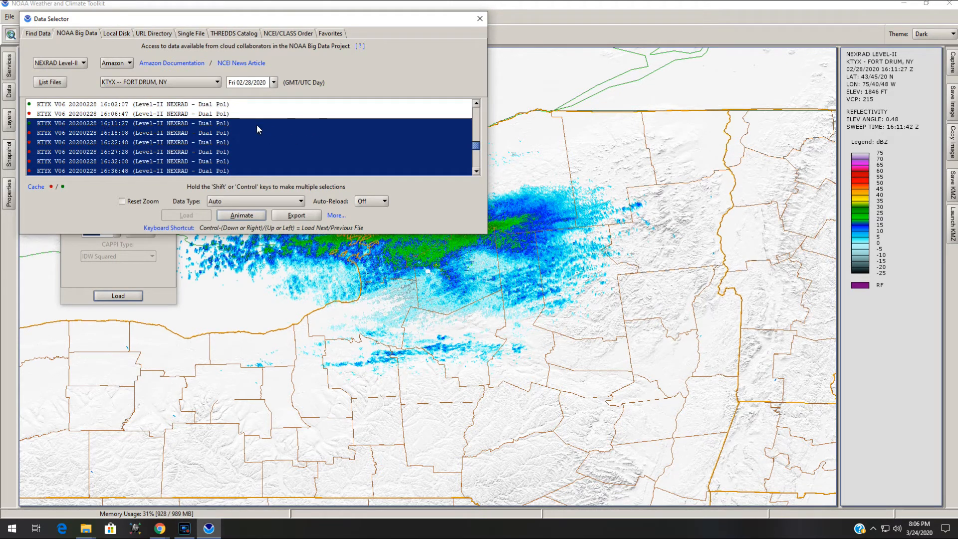
# Close the Data Selector and reposition the Radial Properties panel
pyautogui.click(480, 19)
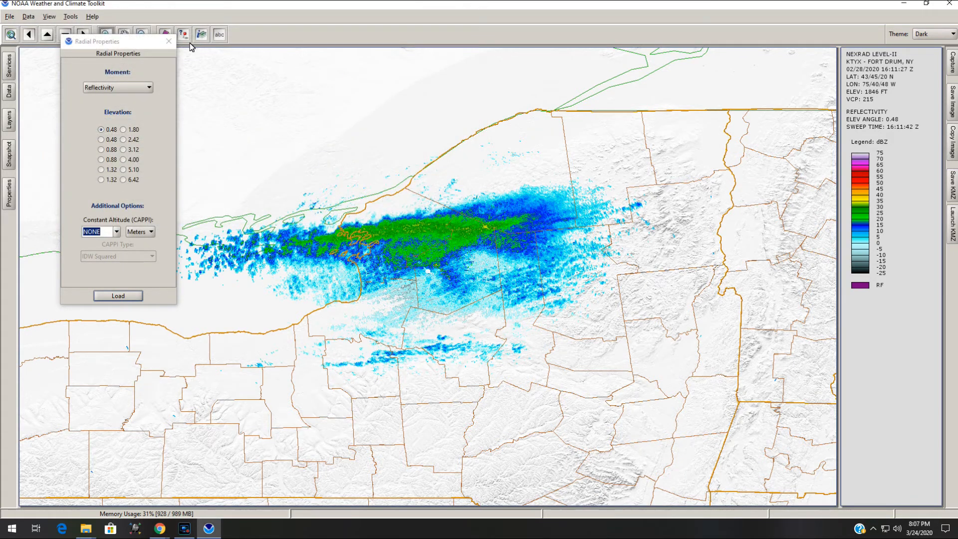
pyautogui.moveTo(146, 45); pyautogui.dragTo(114, 72)
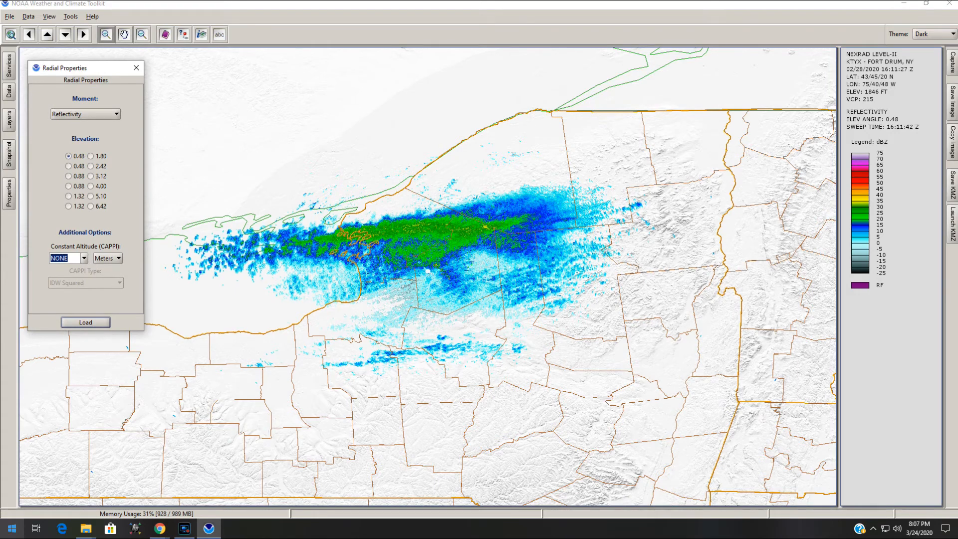
pyautogui.click(11, 529)
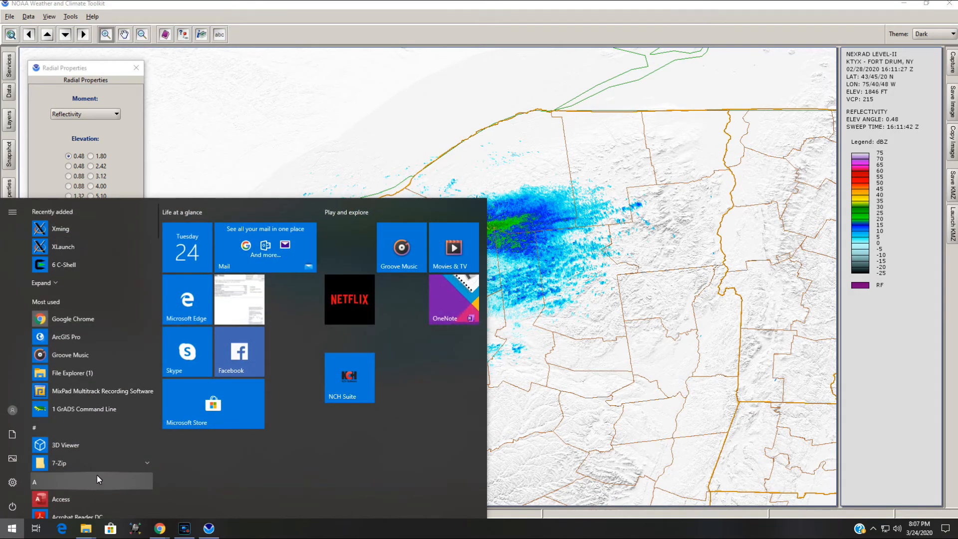
pyautogui.click(598, 410)
pyautogui.click(598, 410)
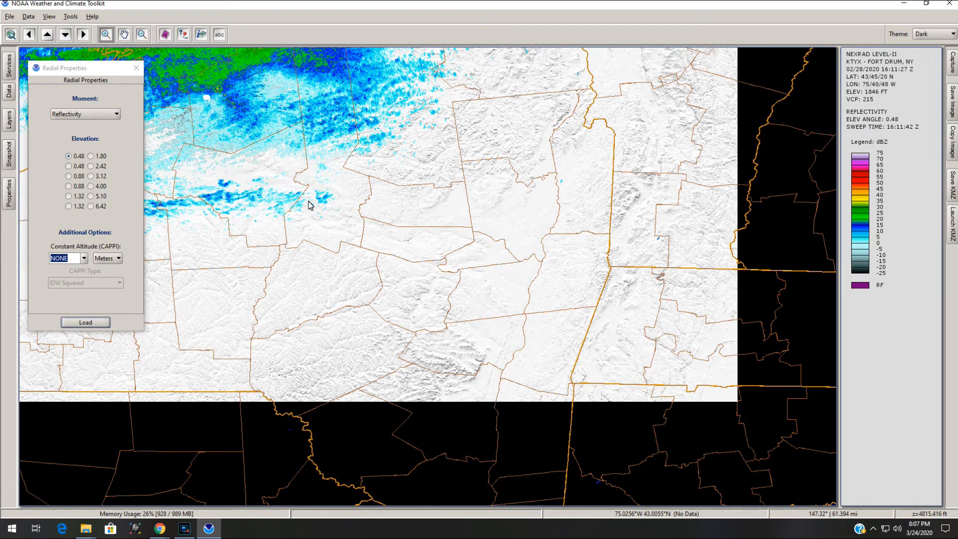
# Reopen the Data Selector and remove the selected scans from the data cache
pyautogui.click(29, 17)
pyautogui.click(31, 43)
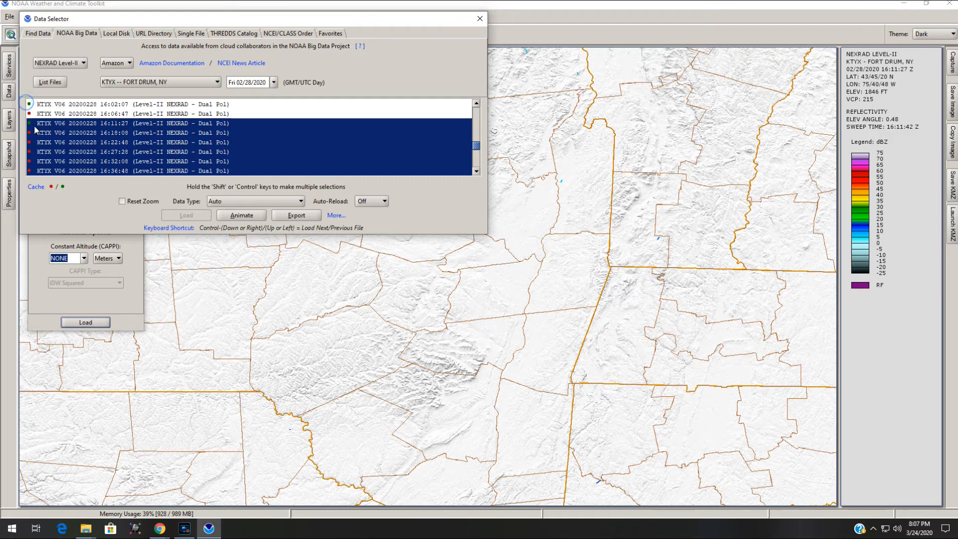
pyautogui.click(36, 187)
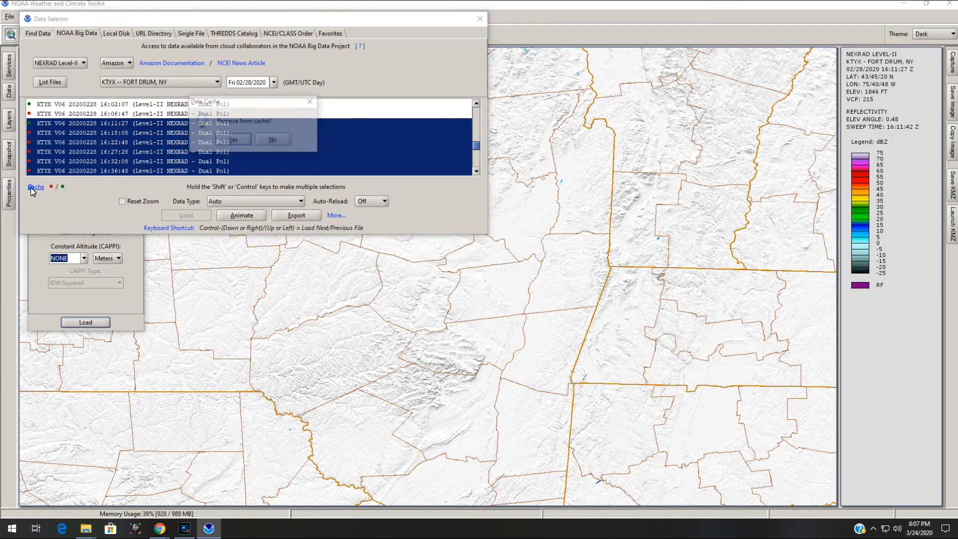
pyautogui.click(233, 141)
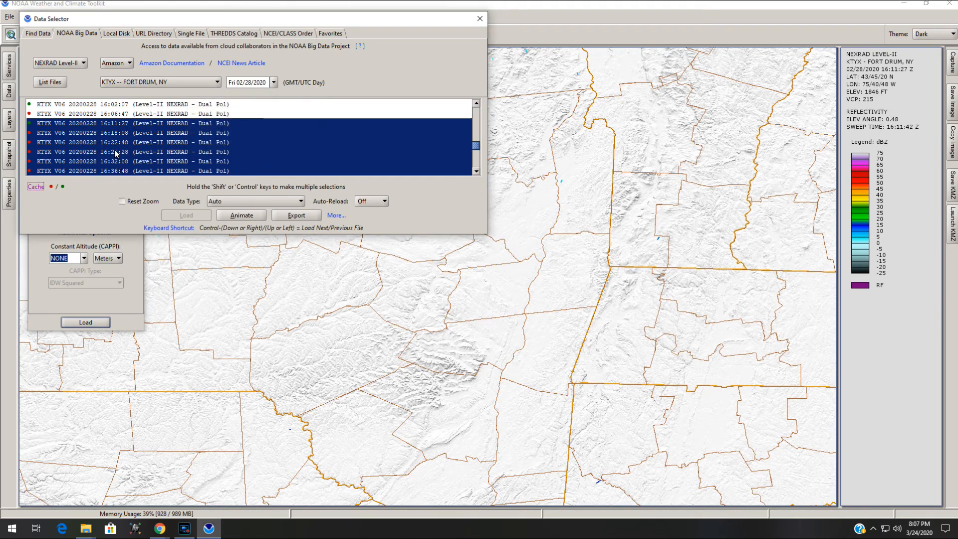
# Open File Explorer and browse to the toolkit's .wct-cache data folder in the user profile, opening the cached KENX folder
pyautogui.click(87, 533)
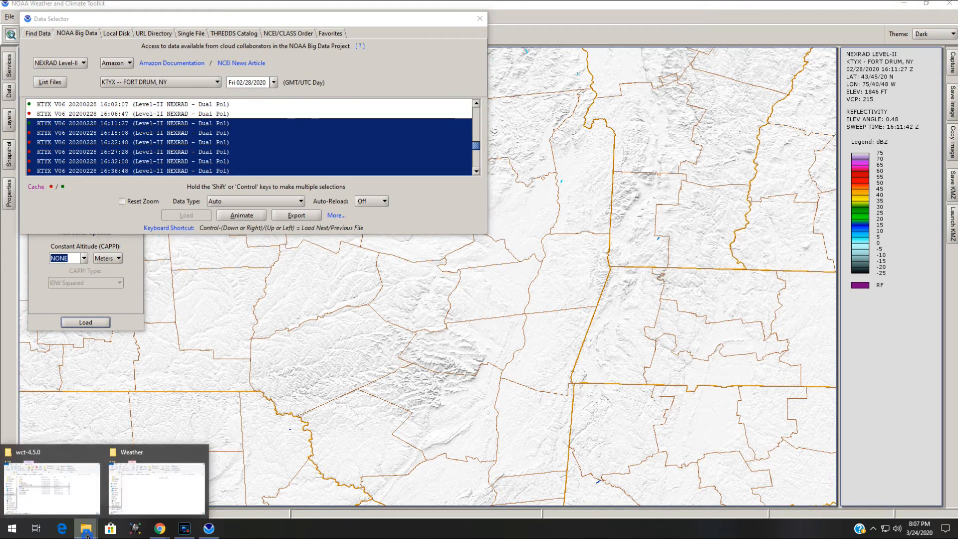
pyautogui.click(64, 453)
pyautogui.click(56, 384)
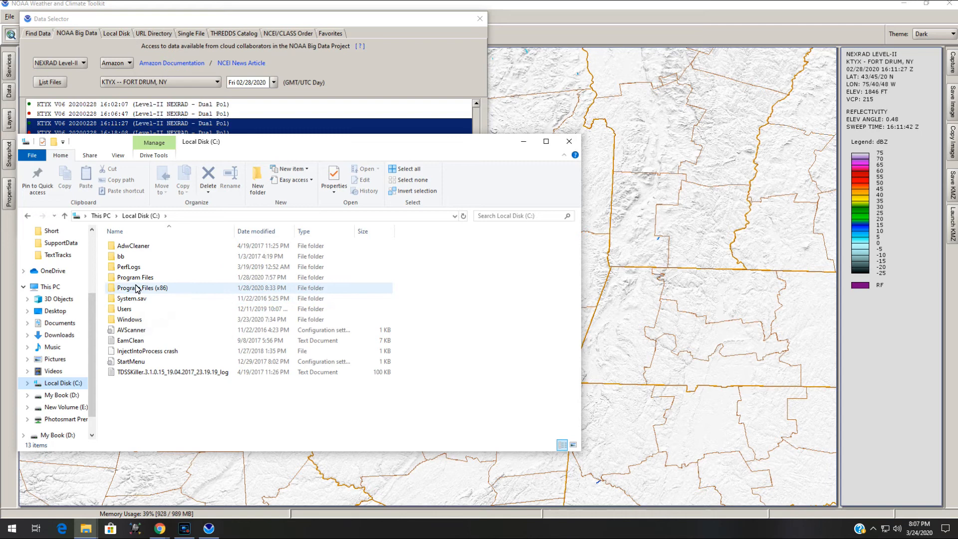
pyautogui.doubleClick(135, 308)
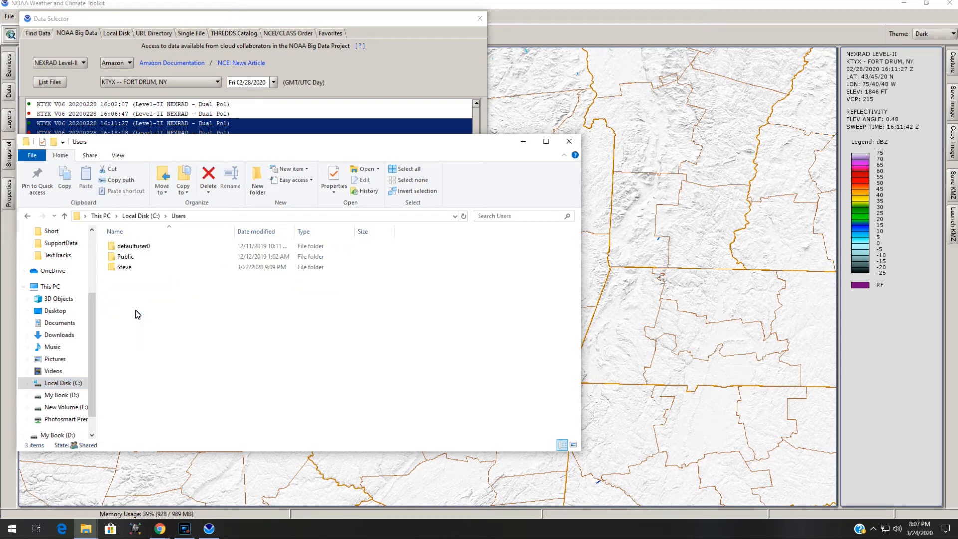
pyautogui.doubleClick(129, 266)
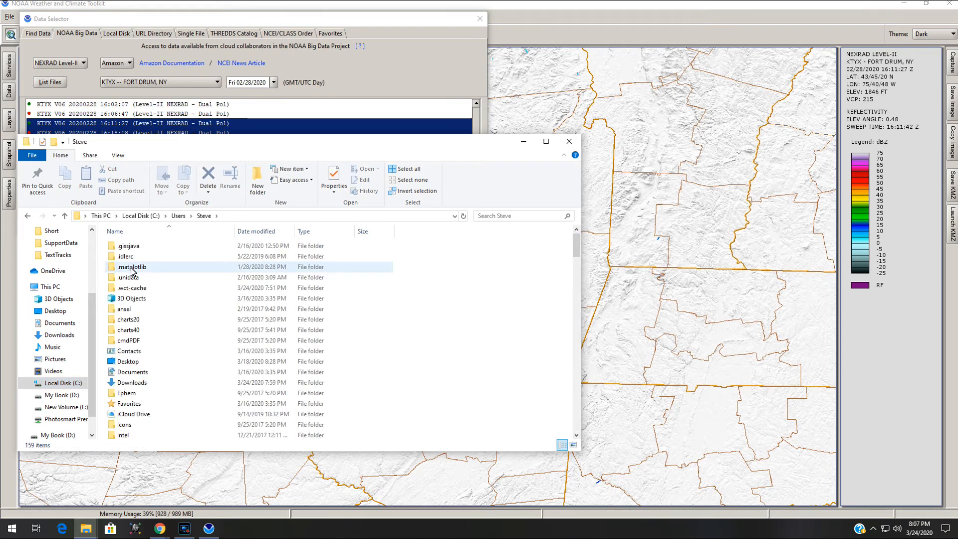
pyautogui.click(127, 289)
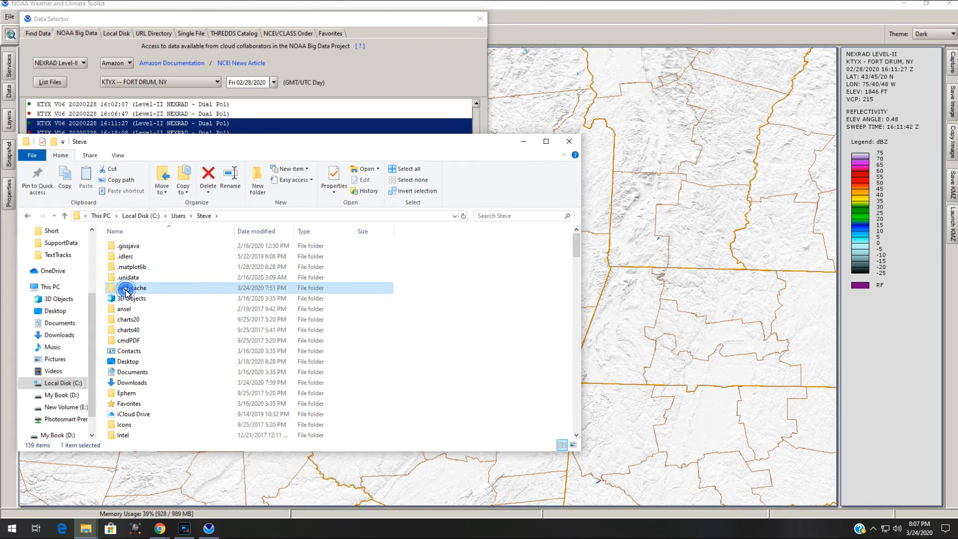
pyautogui.doubleClick(127, 290)
pyautogui.doubleClick(125, 257)
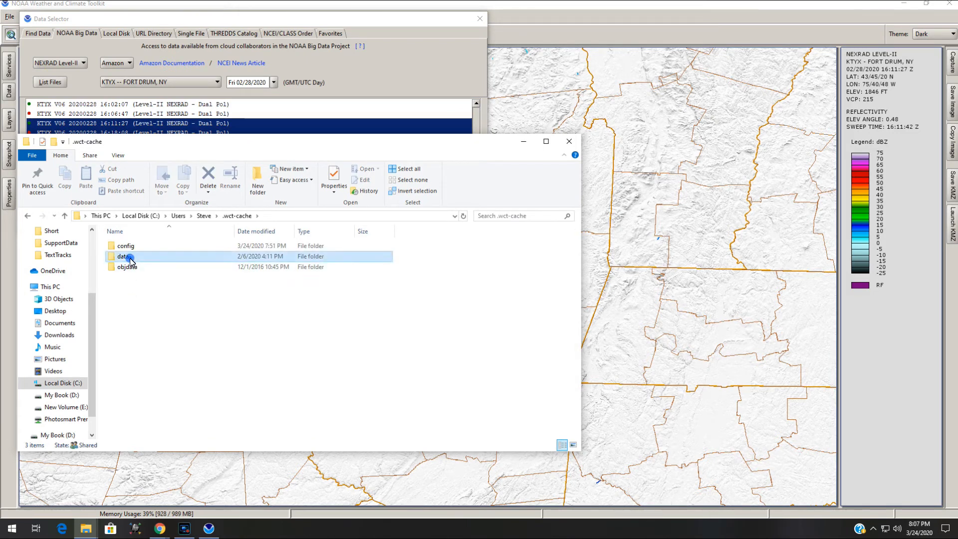
pyautogui.doubleClick(149, 246)
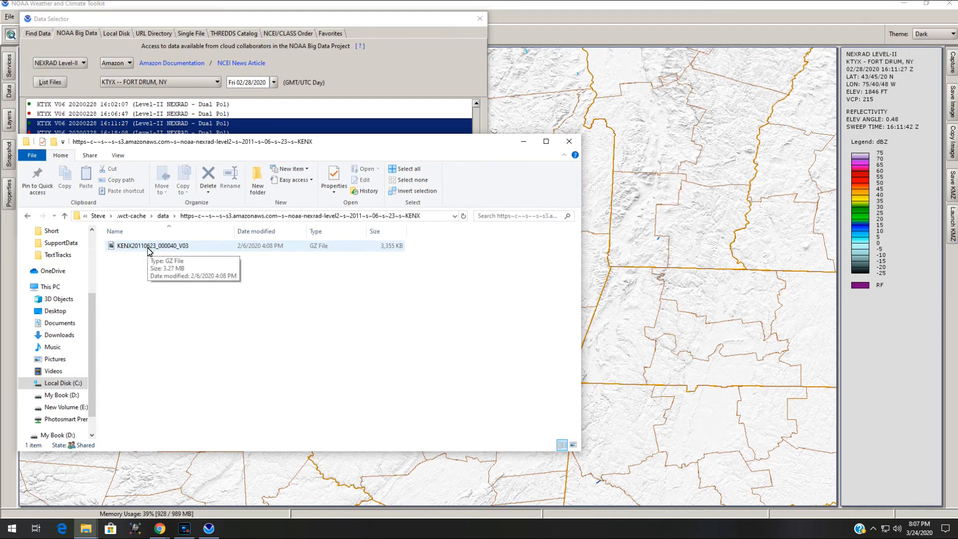
# Select the cached KENX20110623_000040_V03 file and open its context menu
pyautogui.click(148, 250)
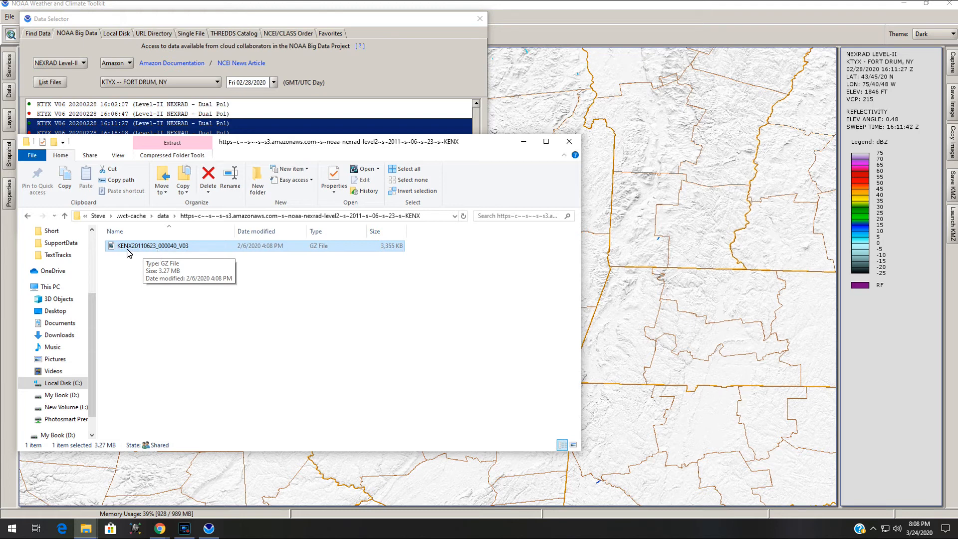
pyautogui.rightClick(173, 249)
pyautogui.click(213, 437)
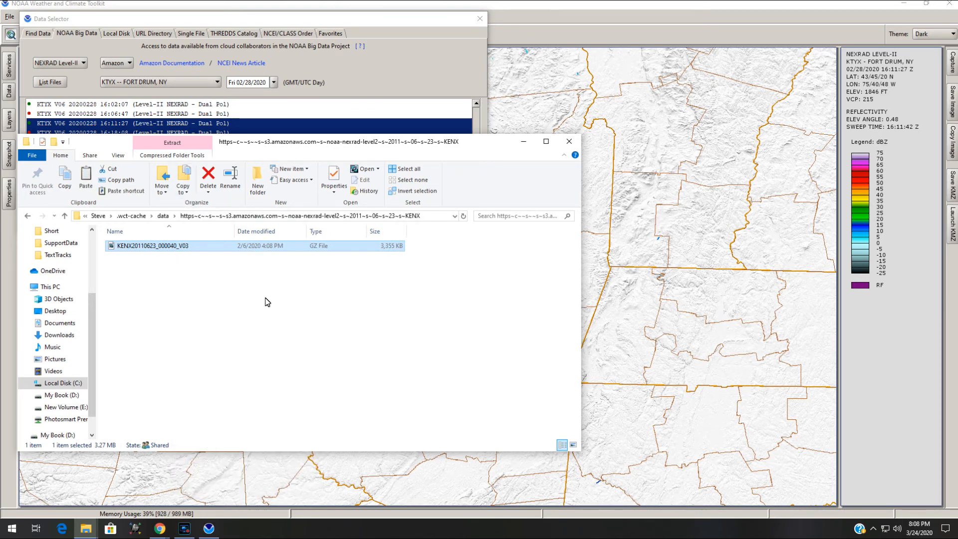
# Switch the Data Selector to the Local Disk data source
pyautogui.scroll(1, 64, 254)
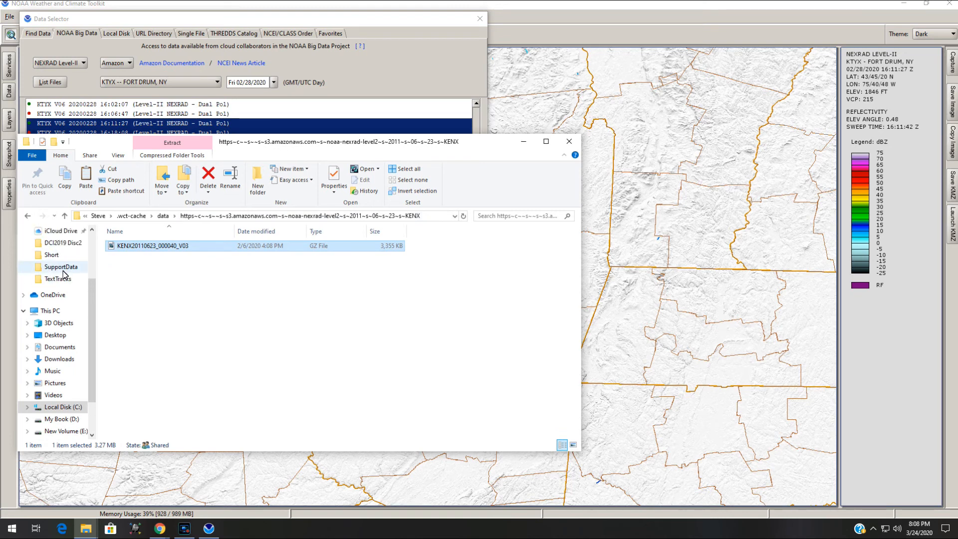
pyautogui.scroll(-1, 63, 274)
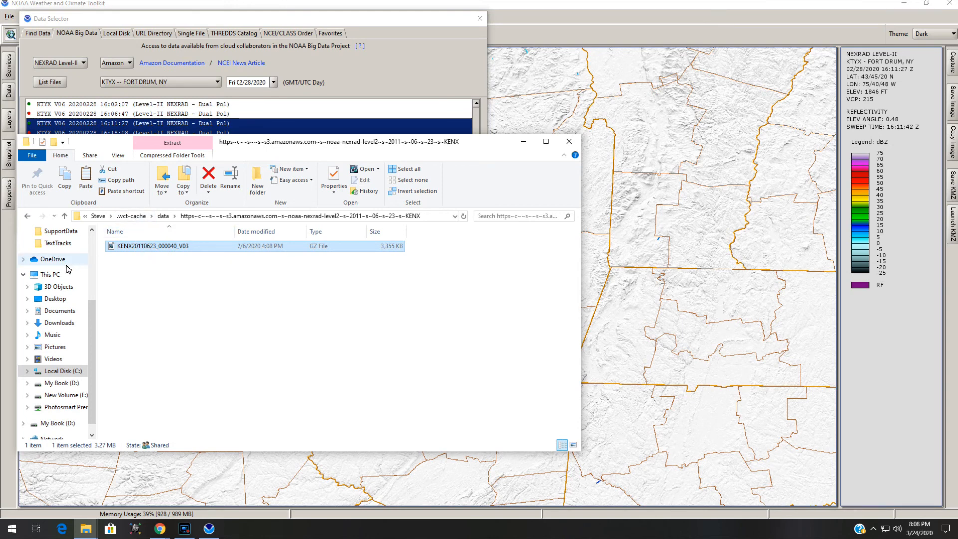
pyautogui.click(115, 34)
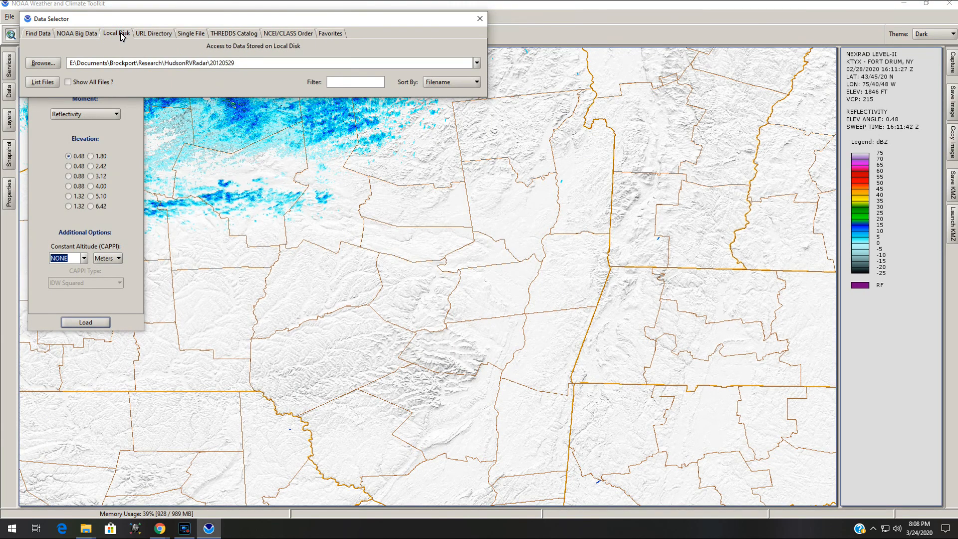